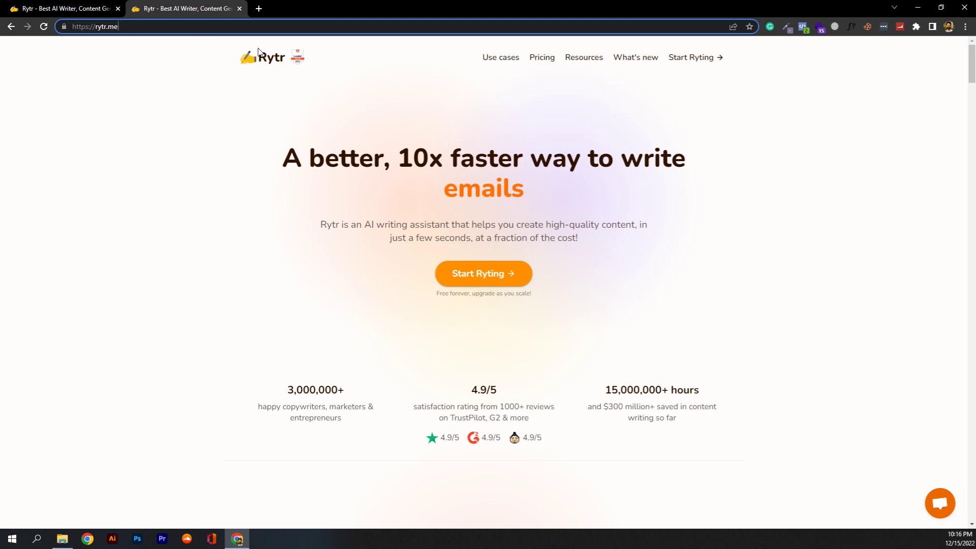
- Open rytr.me in a private window and start writing to view the available account login options
{"action": "key", "text": "ctrl+shift+n"}
{"action": "type", "text": "ry"}
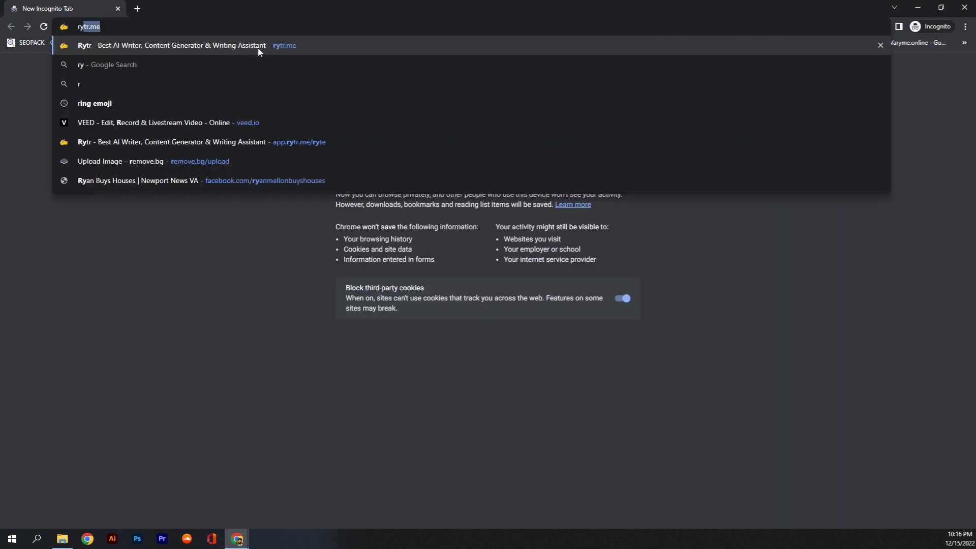
{"action": "left_click", "coordinate": [258, 50]}
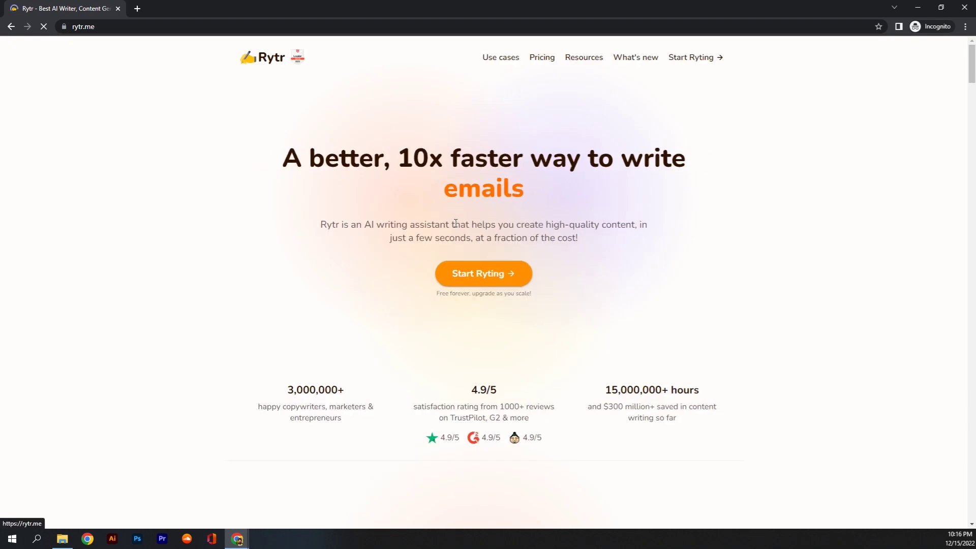
{"action": "left_click", "coordinate": [483, 275]}
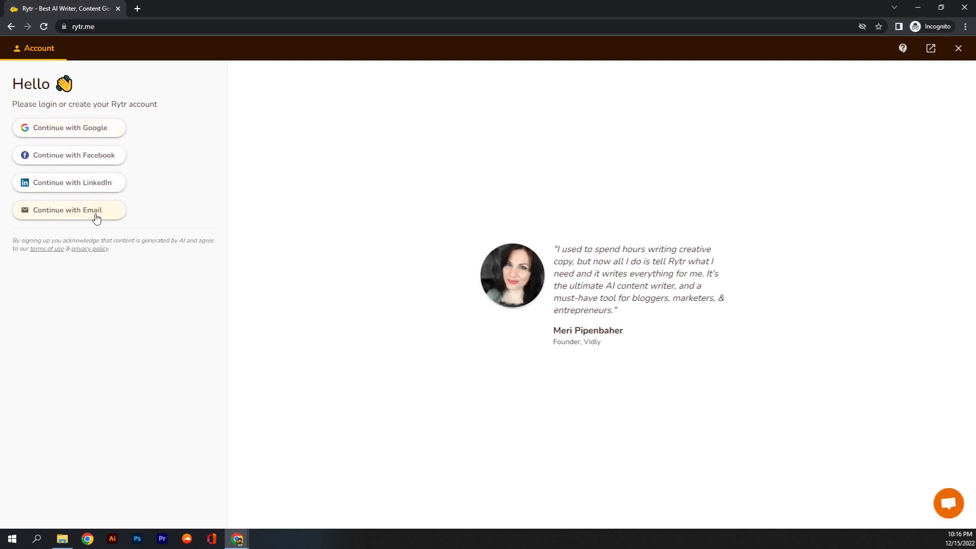
- View the Google sign-in form for Rytr without signing in, and close it along with the private window
{"action": "left_click", "coordinate": [111, 134]}
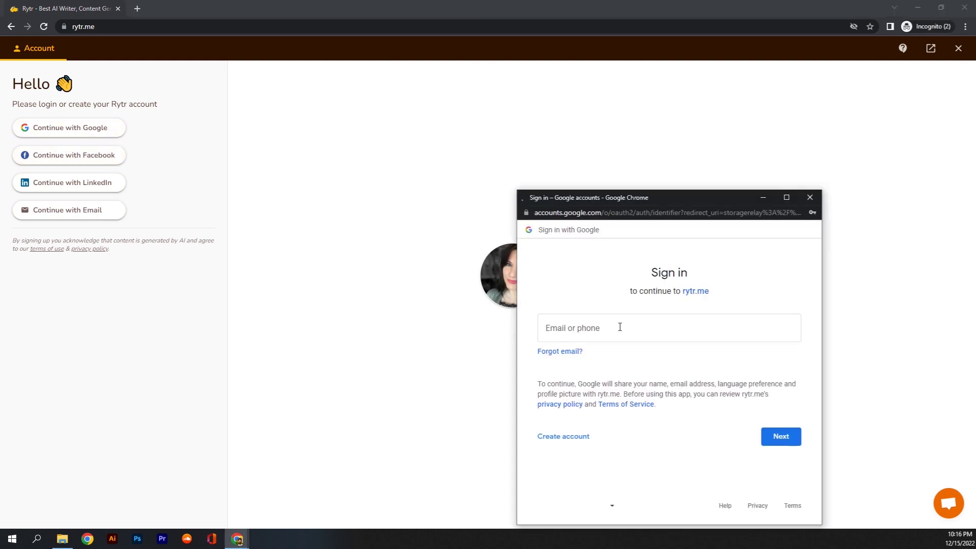
{"action": "left_click", "coordinate": [810, 197]}
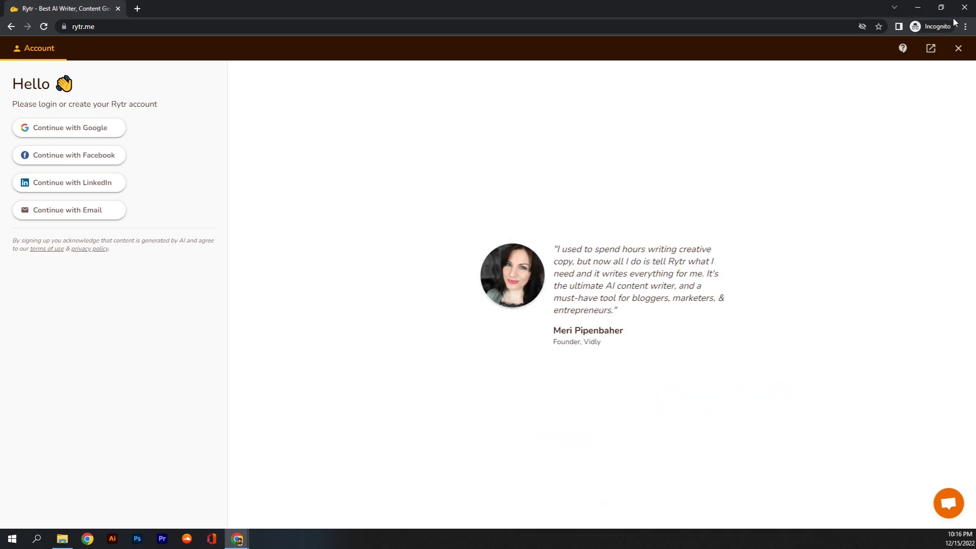
{"action": "left_click", "coordinate": [960, 15]}
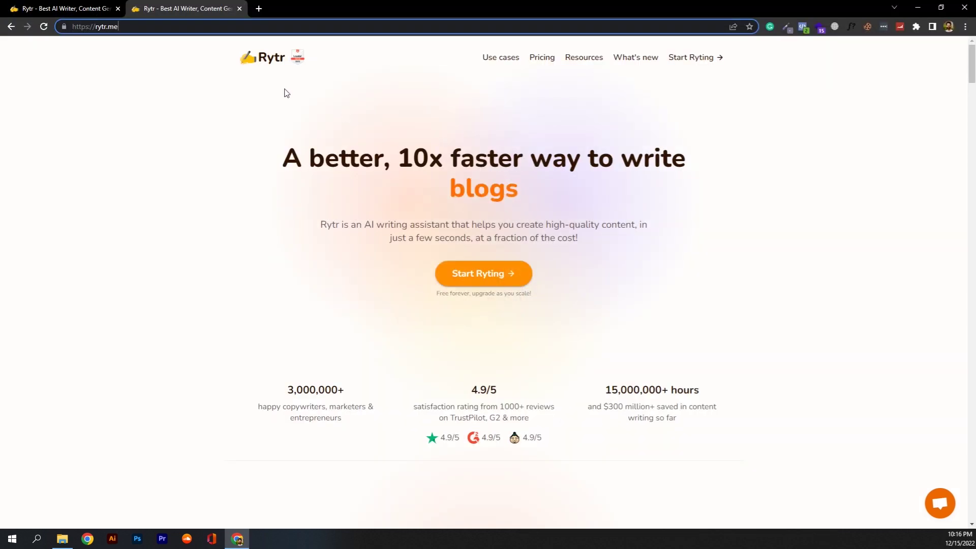
- Start writing from the Rytr home page in the regular window to open the document workspace
{"action": "left_click", "coordinate": [68, 9]}
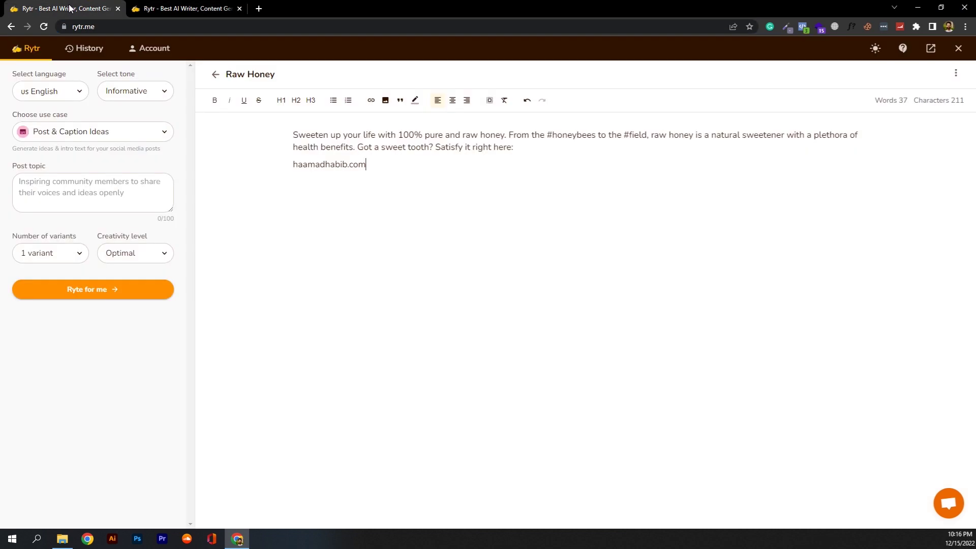
{"action": "left_click", "coordinate": [140, 5]}
{"action": "left_click", "coordinate": [510, 279]}
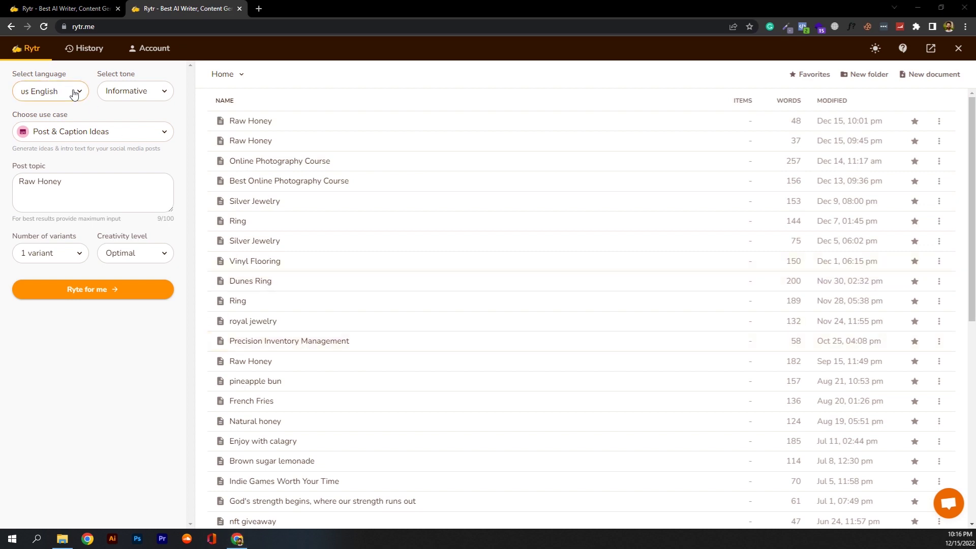
- Examine the full range of writing tones offered for the content, without choosing a different one
{"action": "double_click", "coordinate": [113, 76]}
{"action": "left_click", "coordinate": [116, 77]}
{"action": "triple_click", "coordinate": [124, 79]}
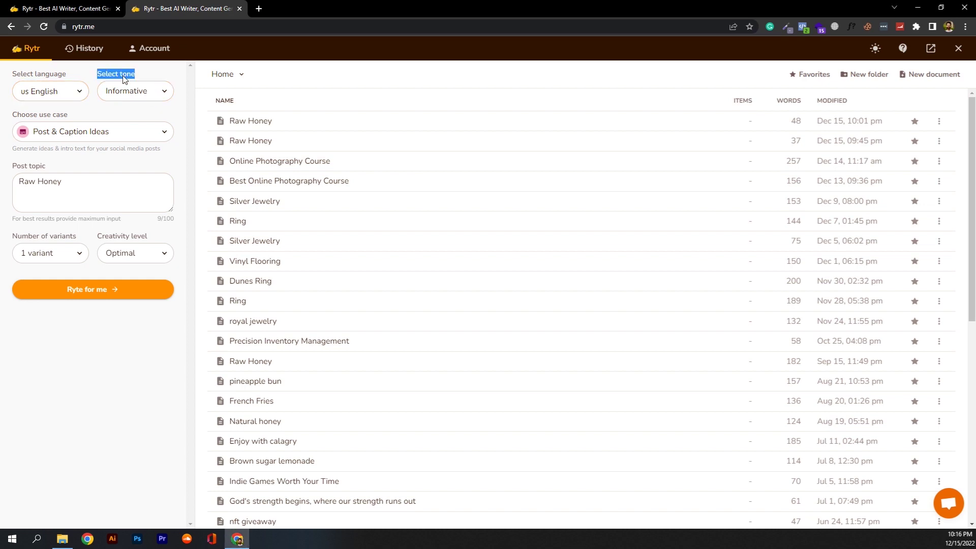
{"action": "left_click", "coordinate": [124, 79]}
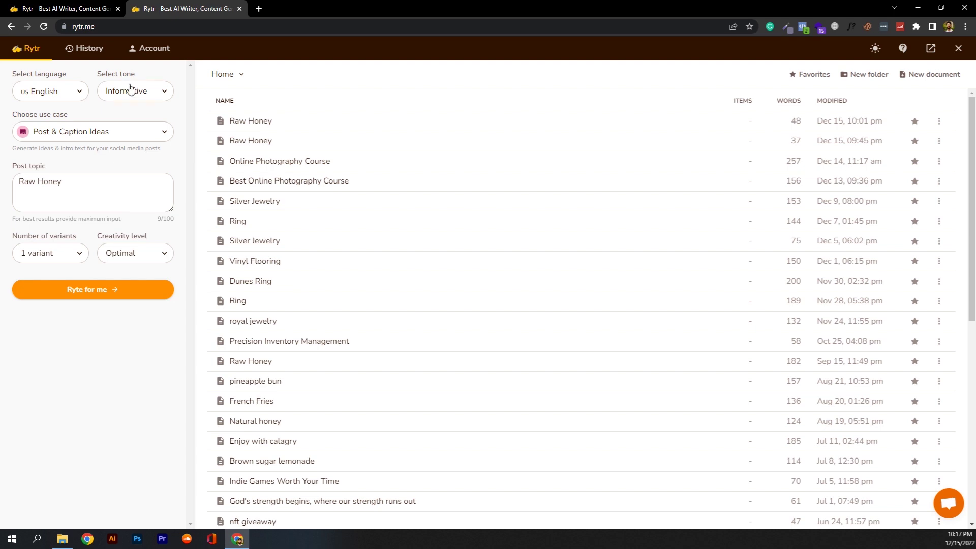
{"action": "left_click", "coordinate": [130, 91]}
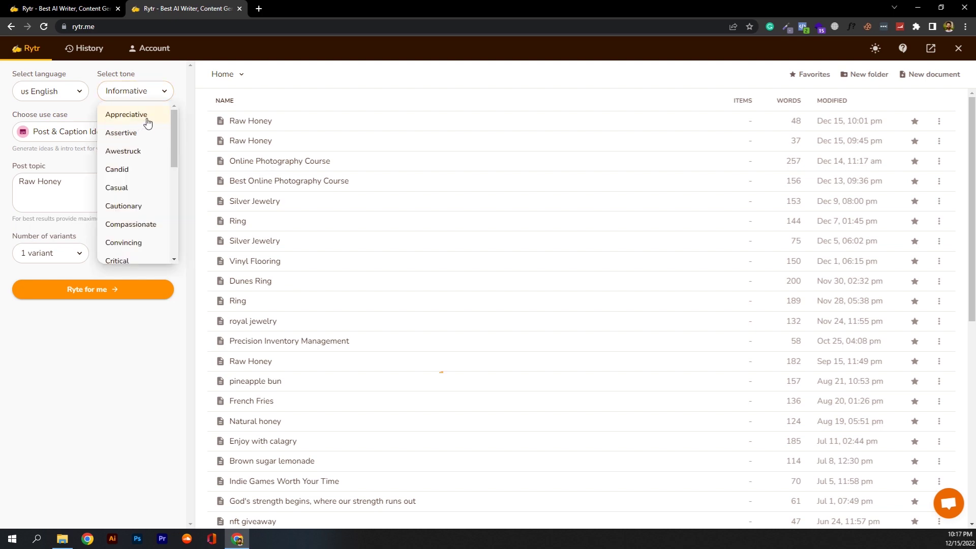
{"action": "left_click_drag", "start_coordinate": [172, 132], "coordinate": [174, 227]}
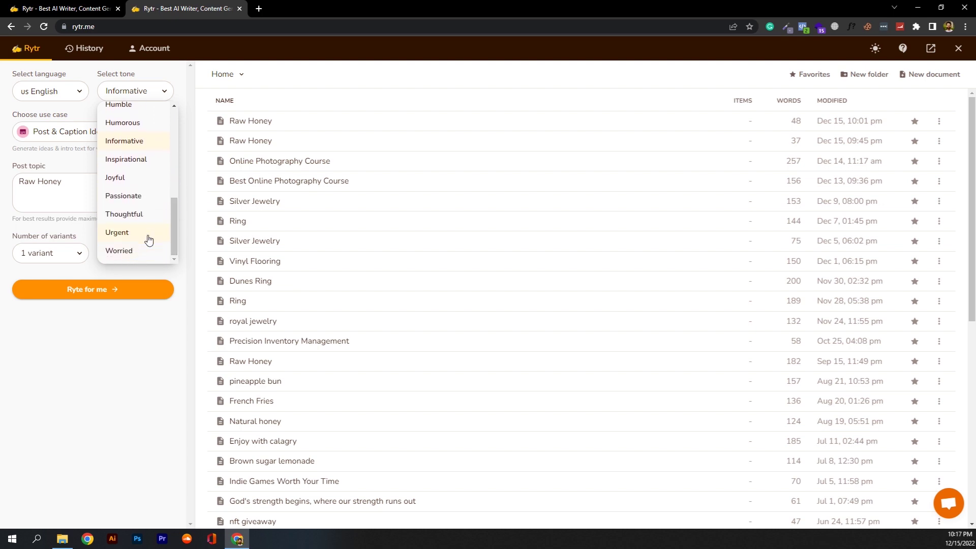
{"action": "scroll", "coordinate": [142, 202], "scroll_direction": "up", "scroll_amount": 10}
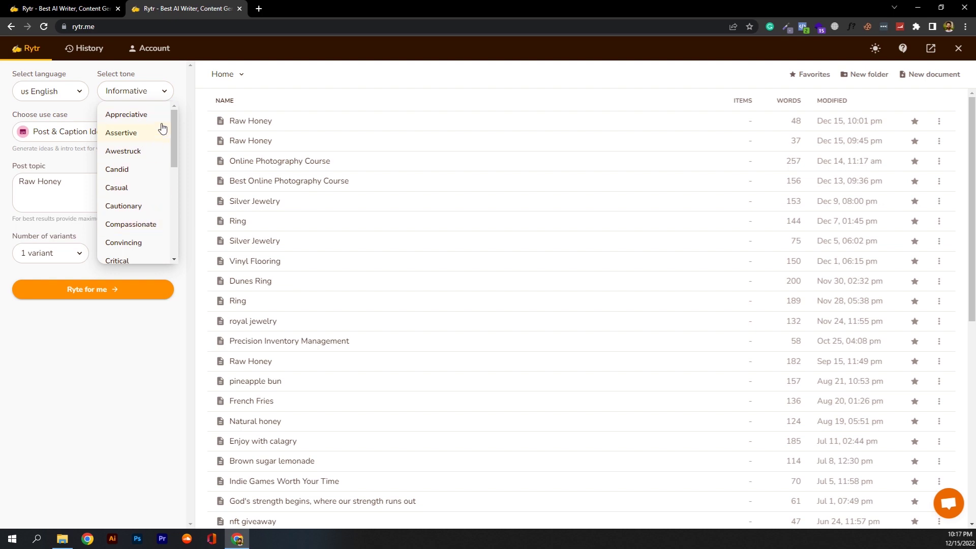
{"action": "left_click_drag", "start_coordinate": [172, 119], "coordinate": [173, 172]}
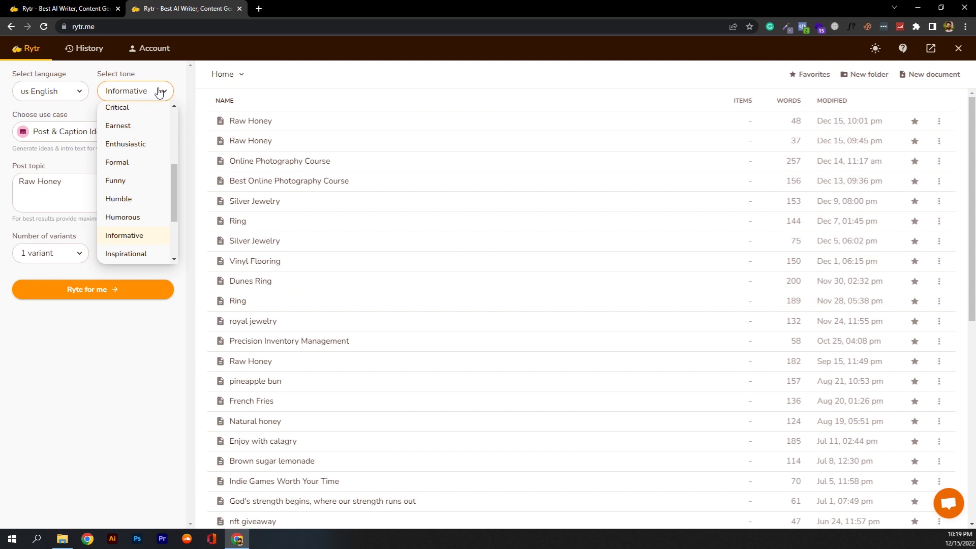
{"action": "left_click", "coordinate": [156, 93]}
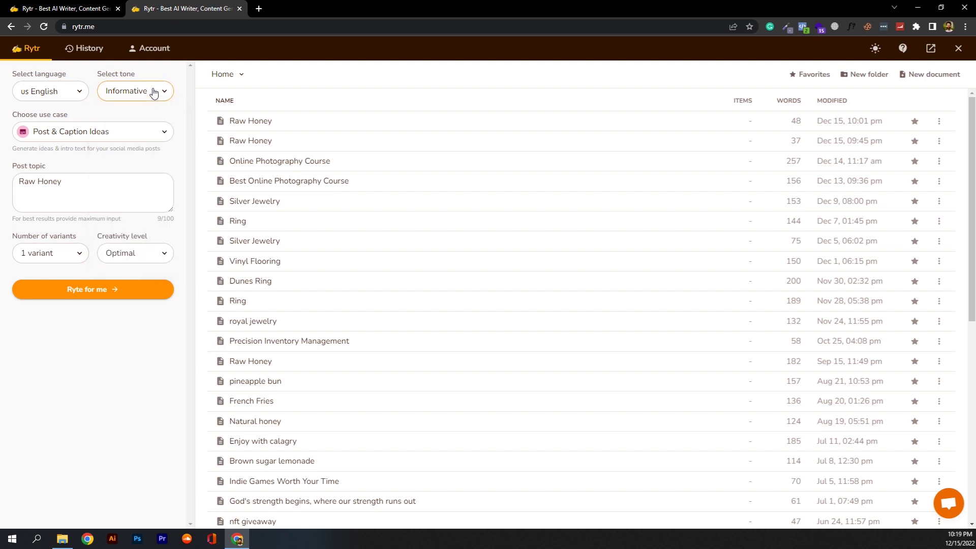
- Preview the input forms of the Blog Idea & Outline and Blog Section Writing use cases
{"action": "left_click", "coordinate": [161, 136]}
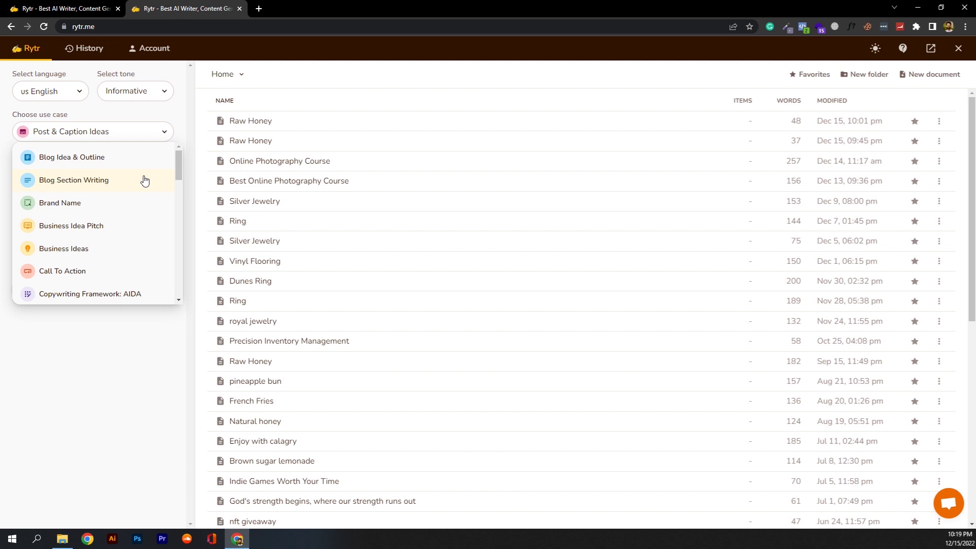
{"action": "left_click", "coordinate": [90, 158]}
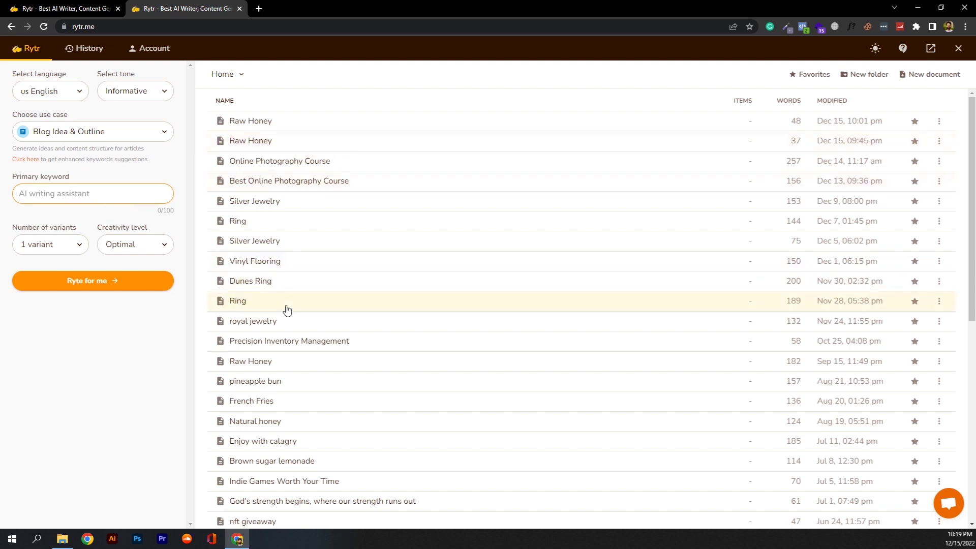
{"action": "left_click", "coordinate": [161, 133]}
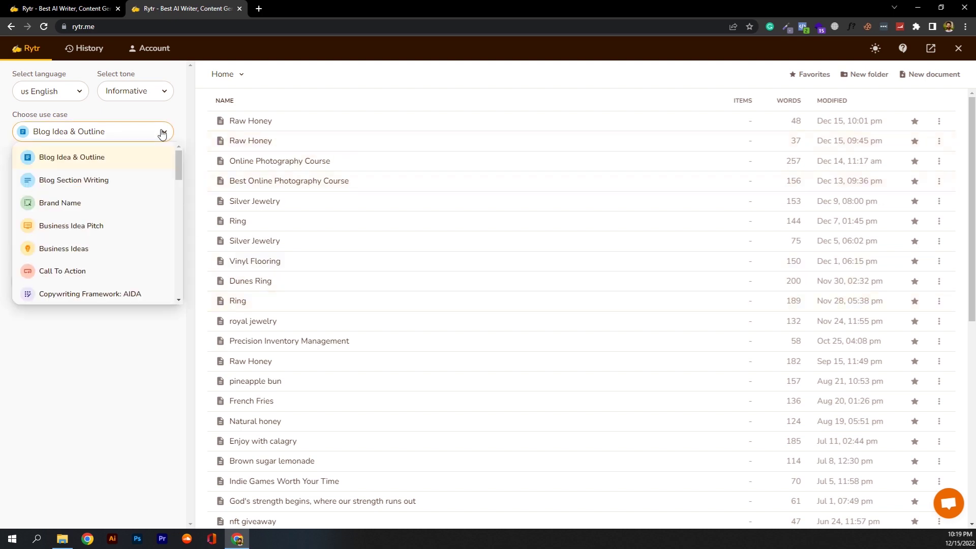
{"action": "left_click", "coordinate": [117, 183]}
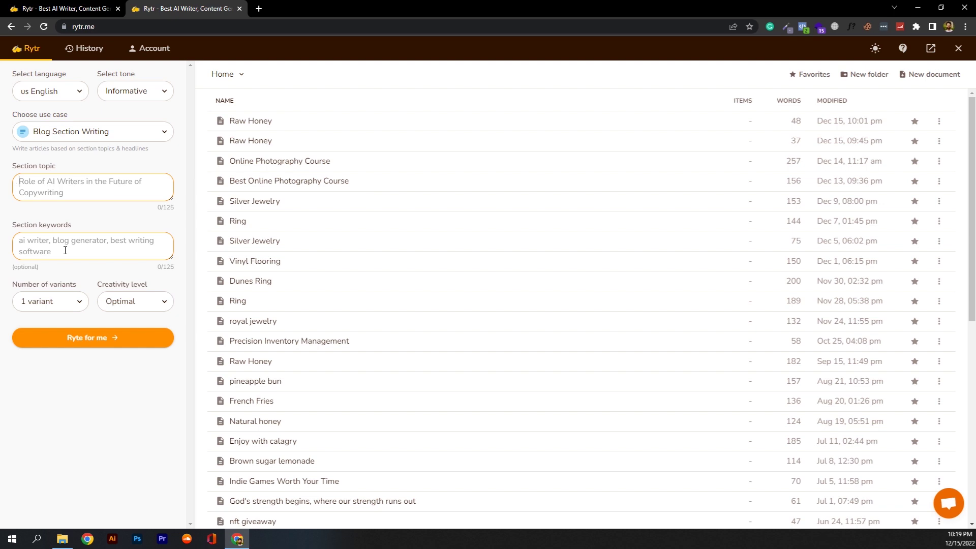
- Preview the input forms of the Brand Name and Business Idea Pitch use cases
{"action": "left_click", "coordinate": [126, 141]}
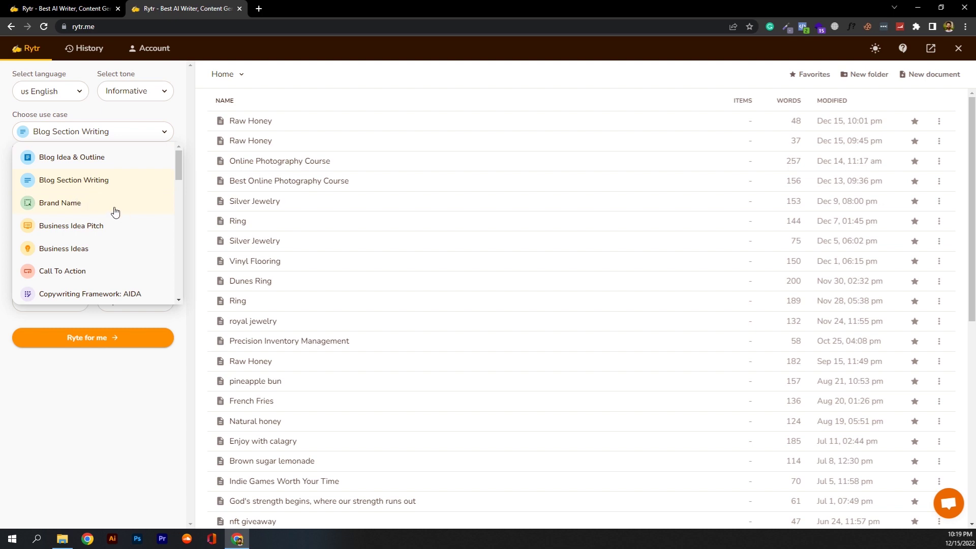
{"action": "left_click", "coordinate": [89, 206]}
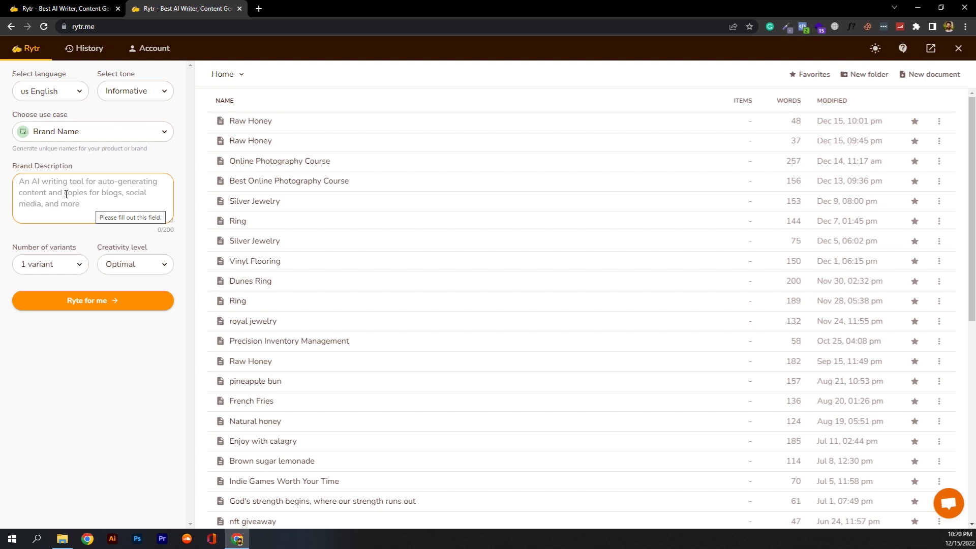
{"action": "left_click", "coordinate": [164, 136]}
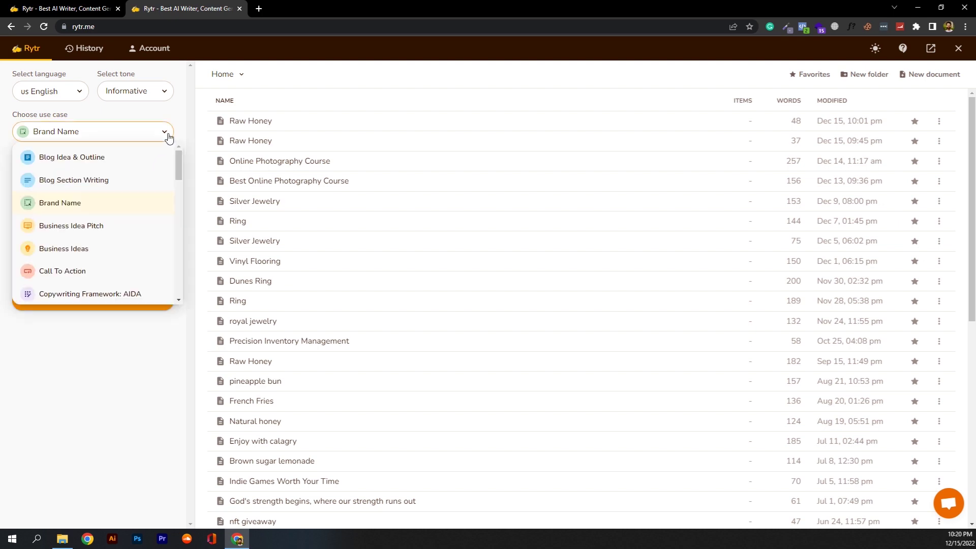
{"action": "left_click", "coordinate": [104, 234]}
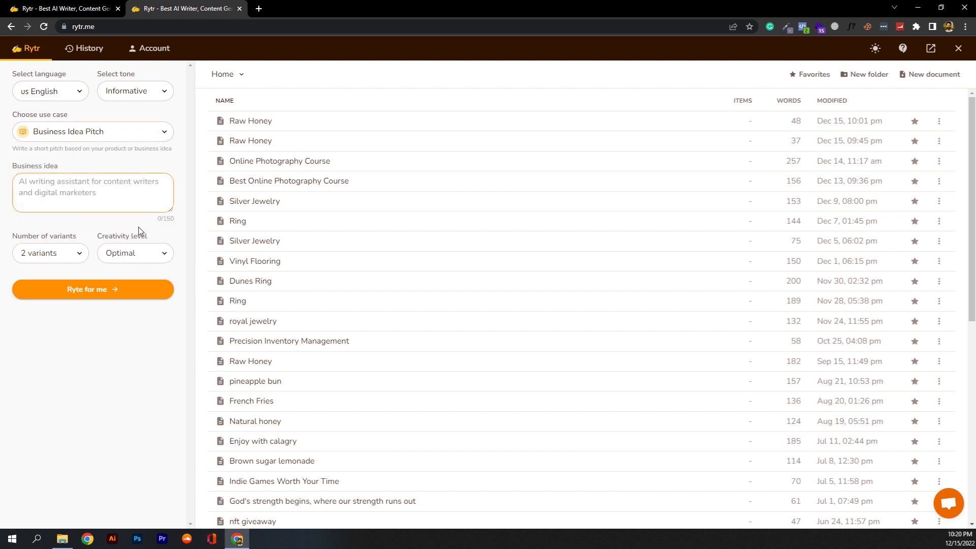
- Look through the further use cases and preview the input form for Job Description
{"action": "left_click", "coordinate": [169, 134]}
{"action": "left_click_drag", "start_coordinate": [178, 162], "coordinate": [179, 194]}
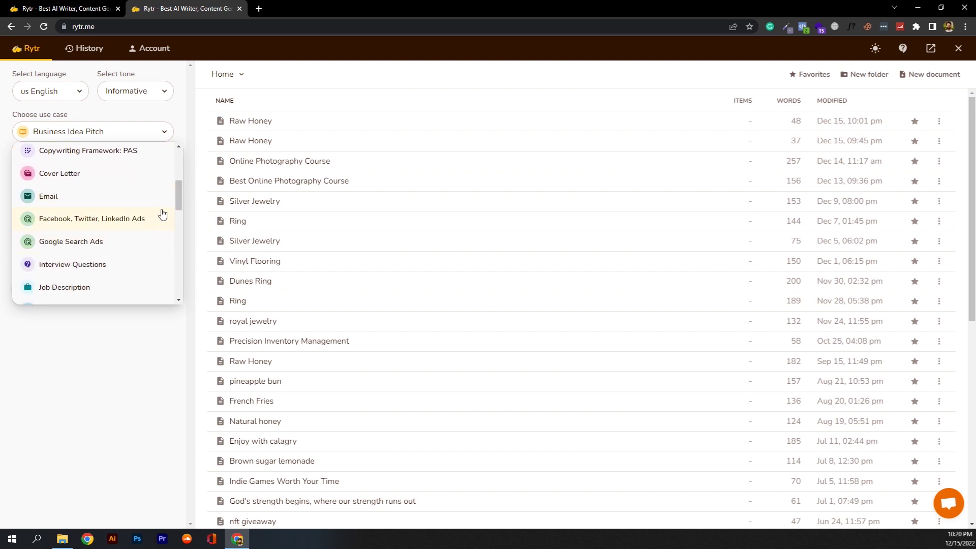
{"action": "left_click_drag", "start_coordinate": [176, 194], "coordinate": [180, 204]}
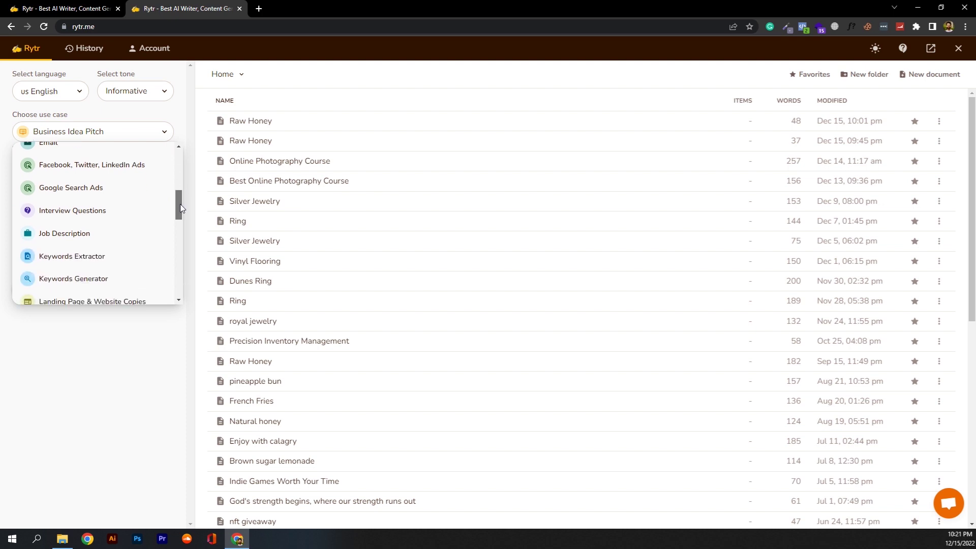
{"action": "left_click", "coordinate": [116, 238]}
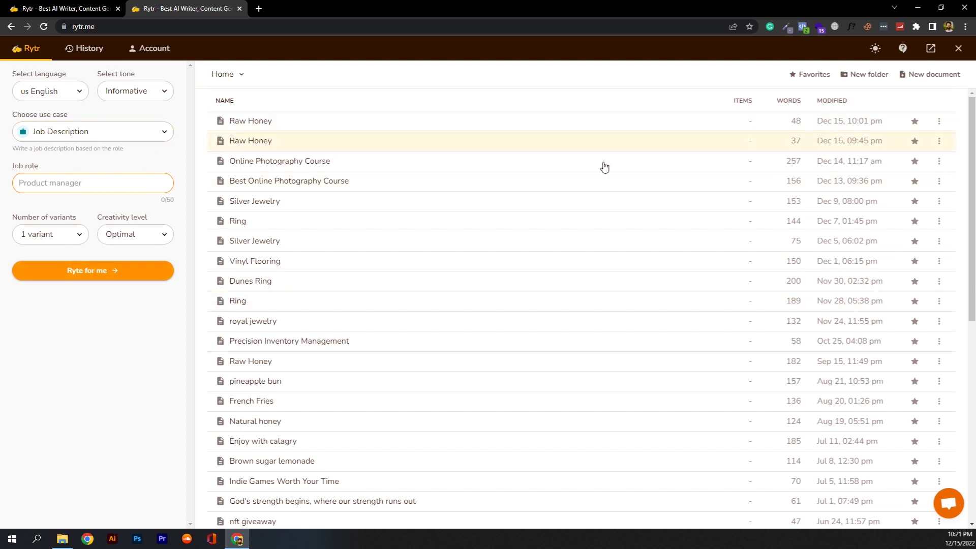
- Look past Job Description in the use cases and preview the Post & Caption Ideas form
{"action": "left_click", "coordinate": [161, 134]}
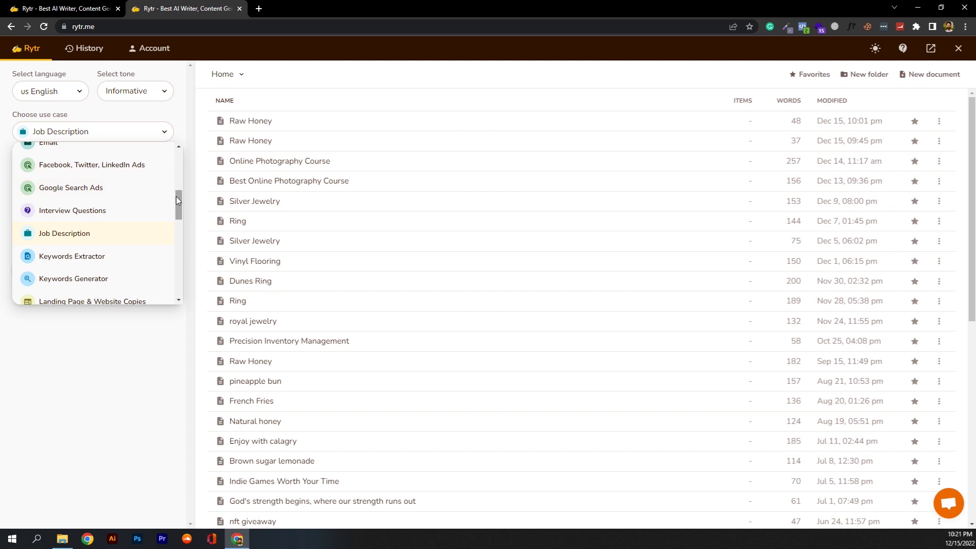
{"action": "left_click_drag", "start_coordinate": [179, 196], "coordinate": [179, 203]}
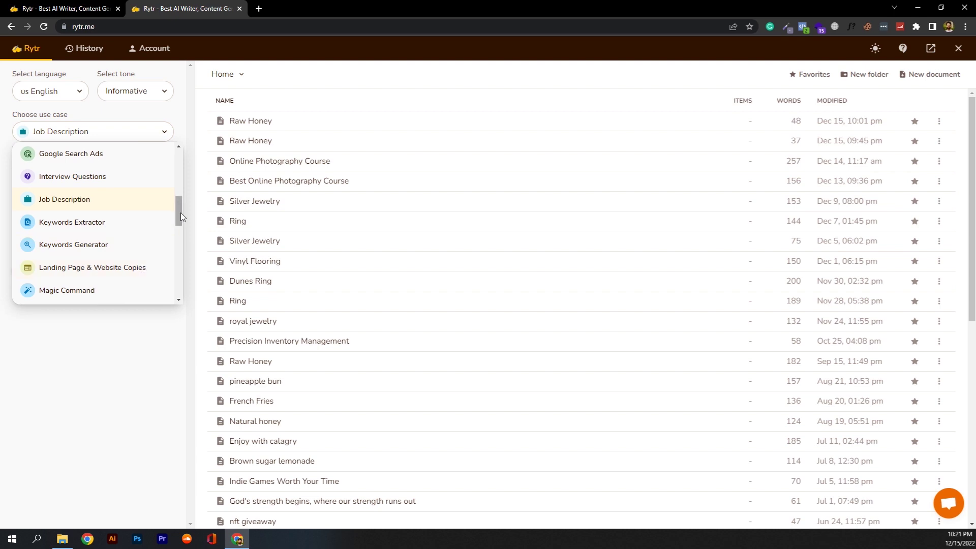
{"action": "left_click_drag", "start_coordinate": [180, 212], "coordinate": [178, 222]}
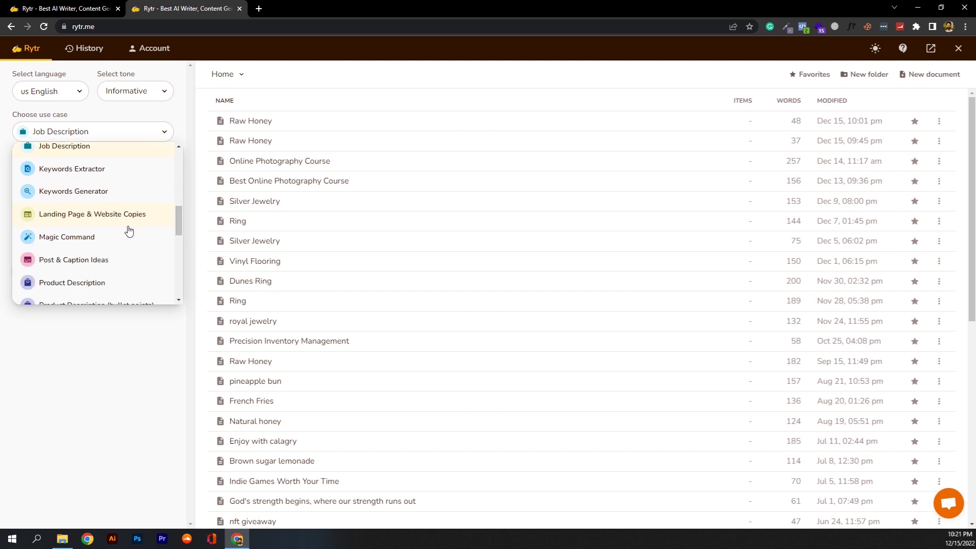
{"action": "left_click", "coordinate": [82, 265]}
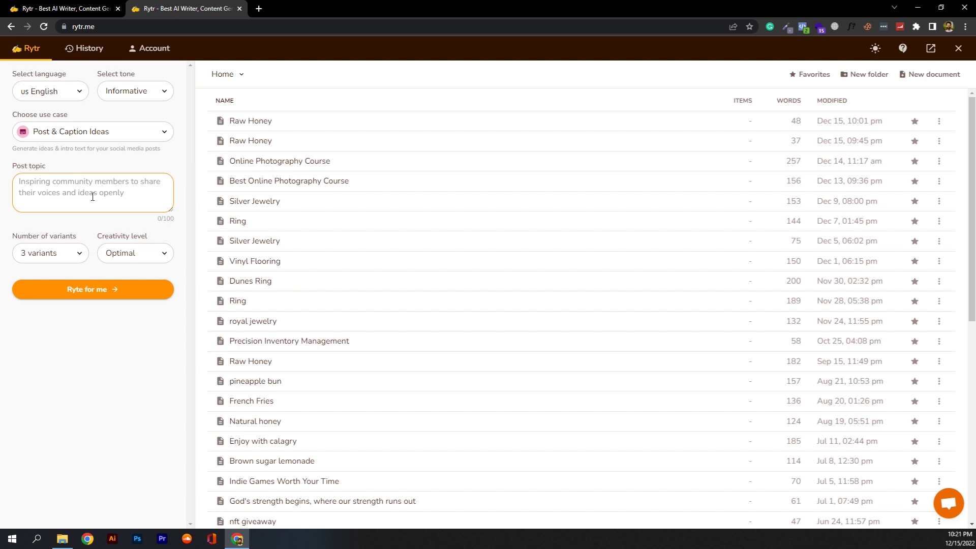
- Choose the Product Description use case and activate its field for describing the product
{"action": "left_click", "coordinate": [158, 137]}
{"action": "left_click_drag", "start_coordinate": [178, 209], "coordinate": [177, 218]}
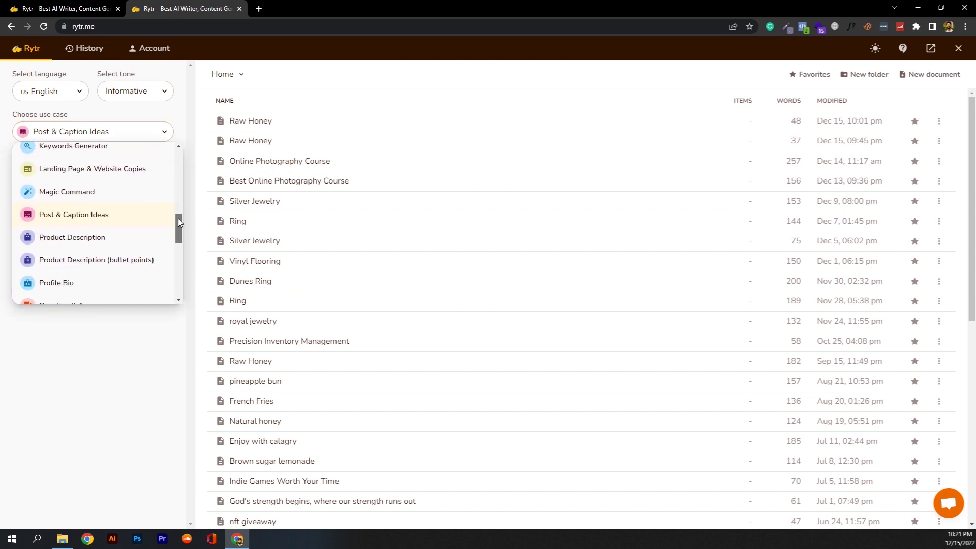
{"action": "left_click", "coordinate": [88, 239]}
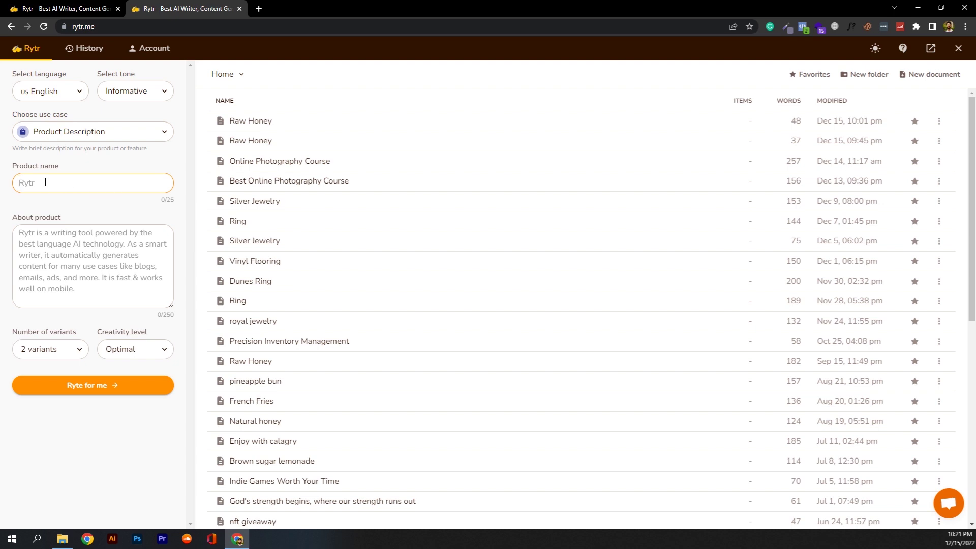
{"action": "left_click", "coordinate": [65, 243]}
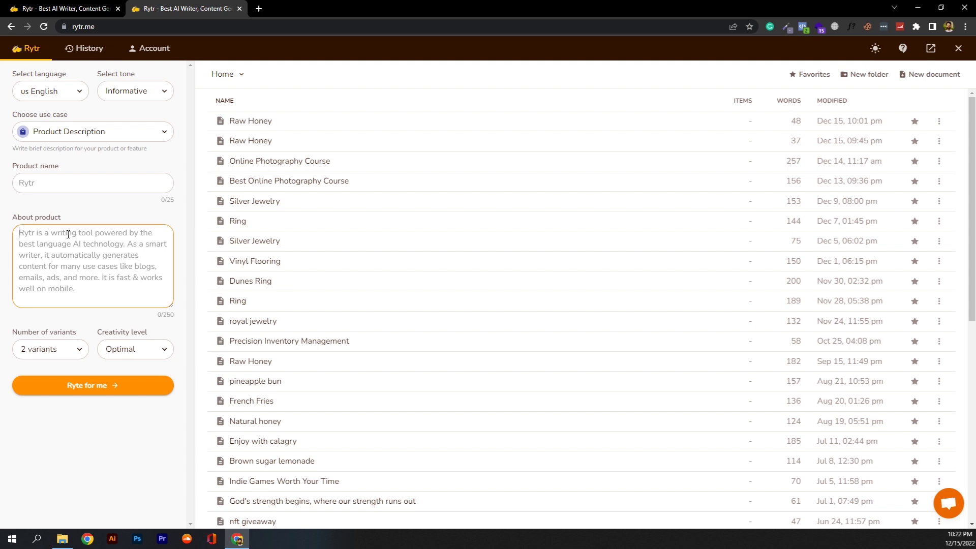
- Switch to the Profile Bio use case to preview its input form
{"action": "left_click", "coordinate": [159, 134]}
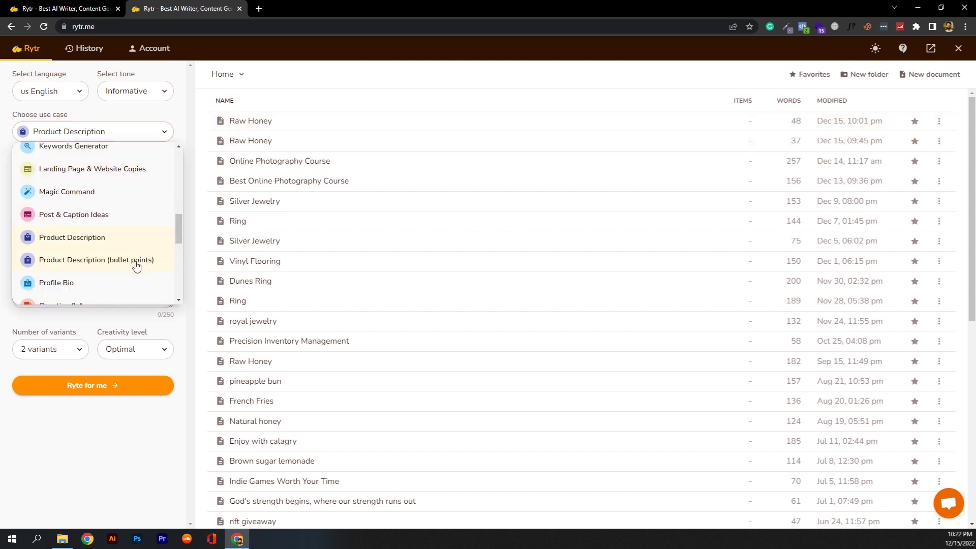
{"action": "scroll", "coordinate": [177, 225], "scroll_direction": "down", "scroll_amount": 1}
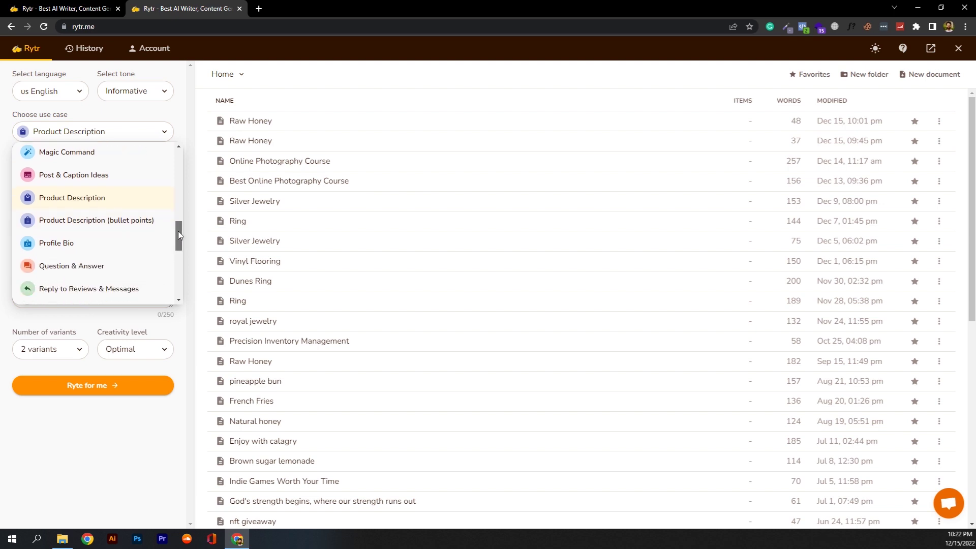
{"action": "left_click", "coordinate": [114, 248]}
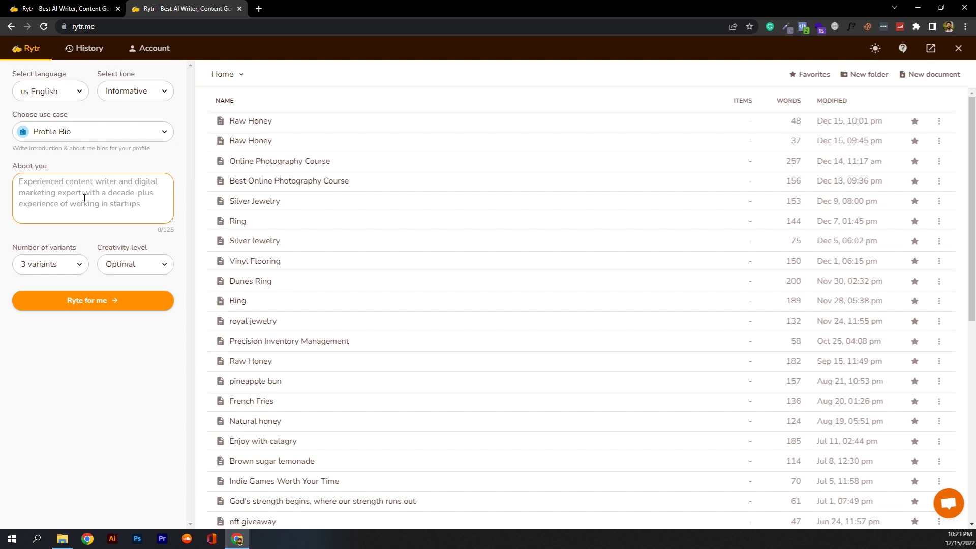
- Look through the use cases beyond Profile Bio and preview the SEO Meta Description form
{"action": "left_click", "coordinate": [144, 131]}
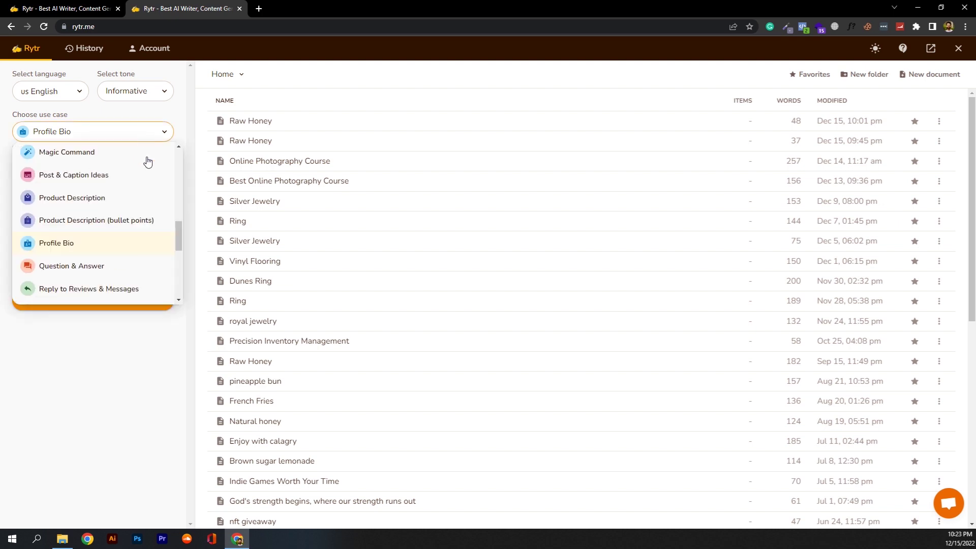
{"action": "left_click_drag", "start_coordinate": [178, 233], "coordinate": [177, 246]}
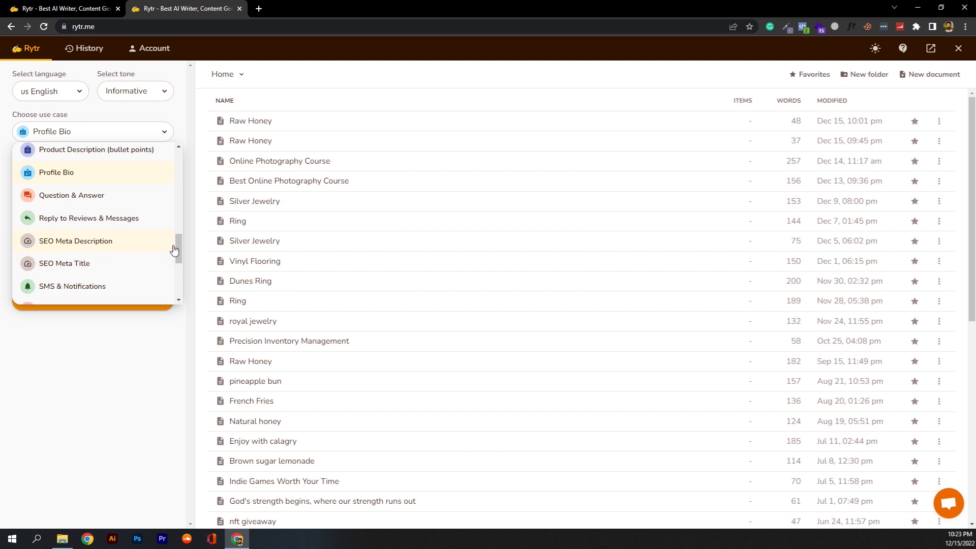
{"action": "left_click_drag", "start_coordinate": [176, 242], "coordinate": [178, 230]}
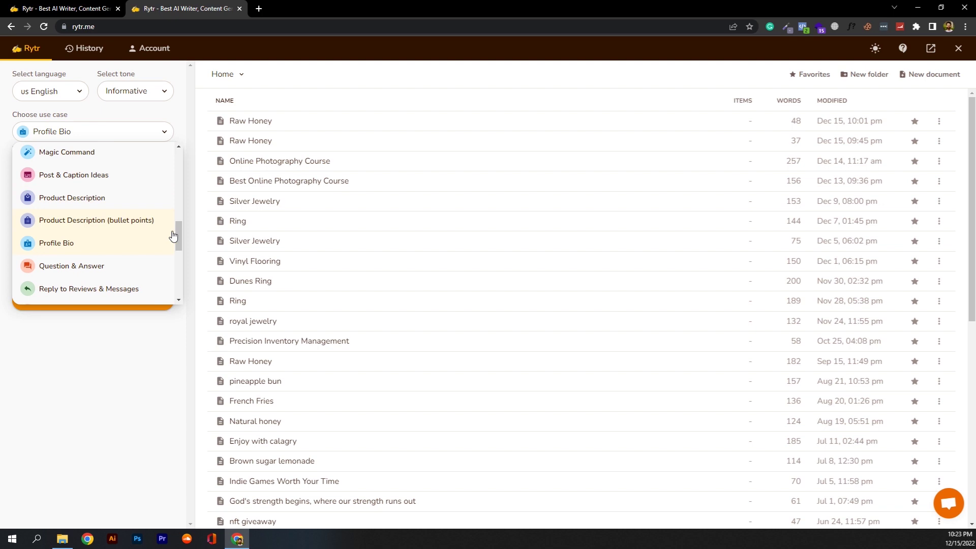
{"action": "left_click_drag", "start_coordinate": [176, 230], "coordinate": [165, 246]}
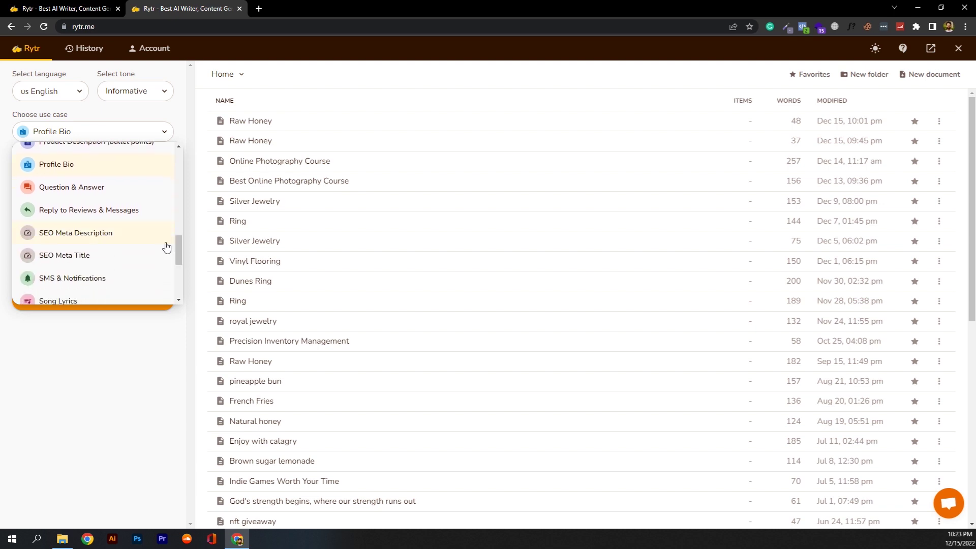
{"action": "left_click", "coordinate": [91, 239]}
- Look through the remaining use cases and preview the Video Channel Description form
{"action": "left_click", "coordinate": [137, 132]}
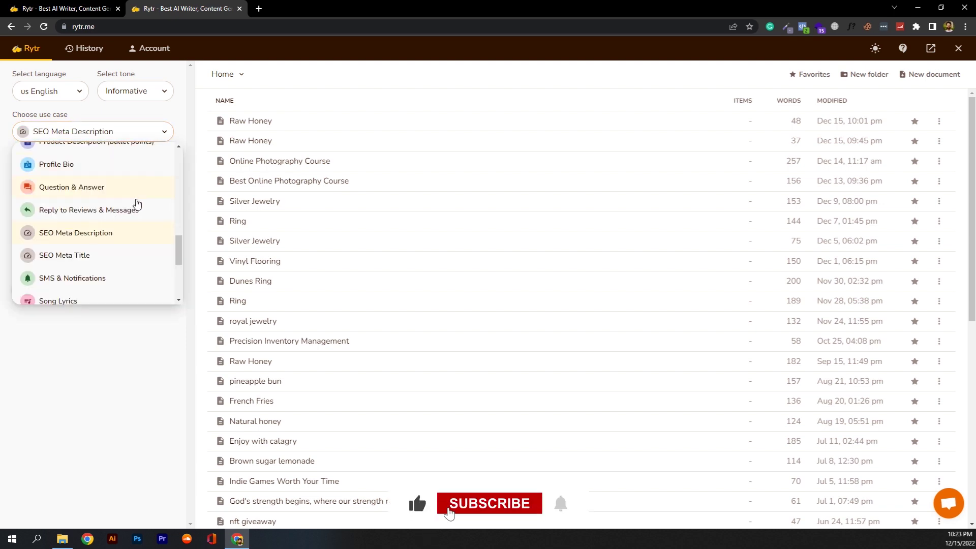
{"action": "left_click_drag", "start_coordinate": [180, 241], "coordinate": [181, 251]}
{"action": "scroll", "coordinate": [179, 277], "scroll_direction": "down", "scroll_amount": 3}
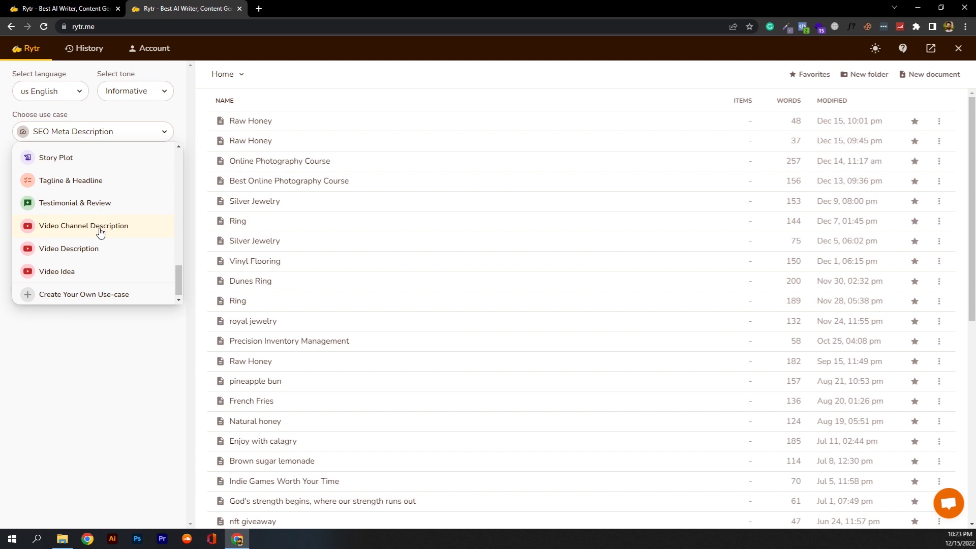
{"action": "left_click", "coordinate": [100, 233]}
- Preview the input forms of the Video Description and Video Idea use cases
{"action": "left_click", "coordinate": [132, 134]}
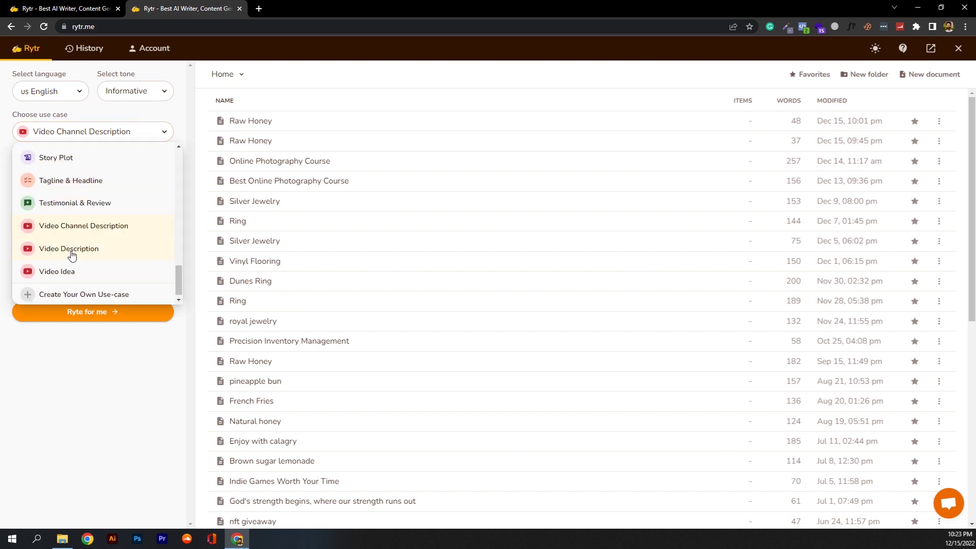
{"action": "left_click", "coordinate": [72, 256]}
{"action": "left_click", "coordinate": [117, 132]}
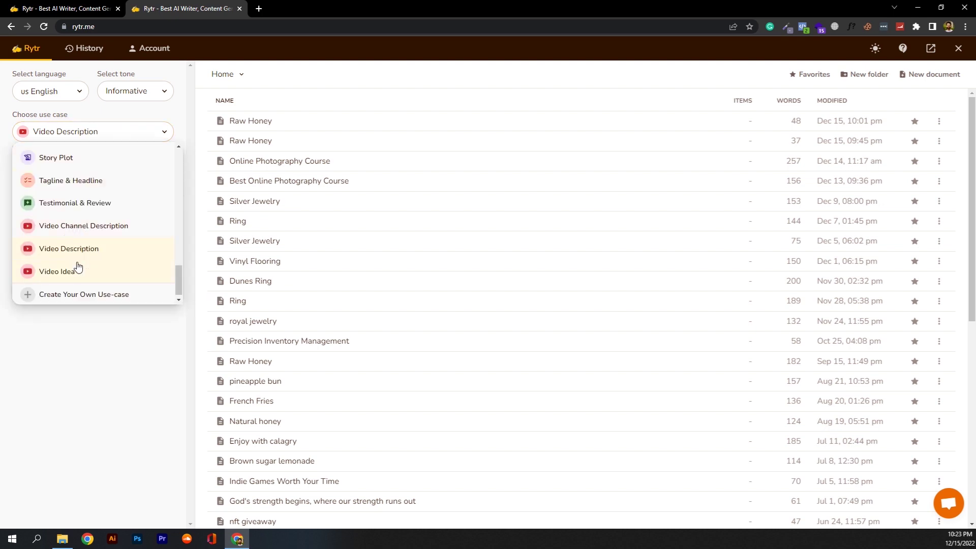
{"action": "left_click", "coordinate": [66, 276]}
{"action": "left_click", "coordinate": [57, 269]}
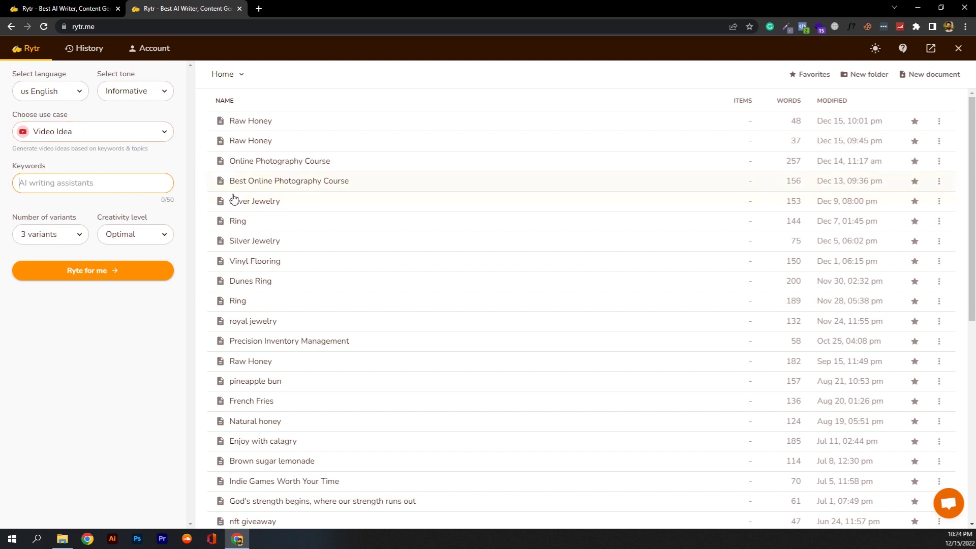
- Choose the Post & Caption Ideas use case and enter "Raw Honey" as the post topic
{"action": "left_click", "coordinate": [150, 133]}
{"action": "left_click_drag", "start_coordinate": [179, 273], "coordinate": [181, 220]}
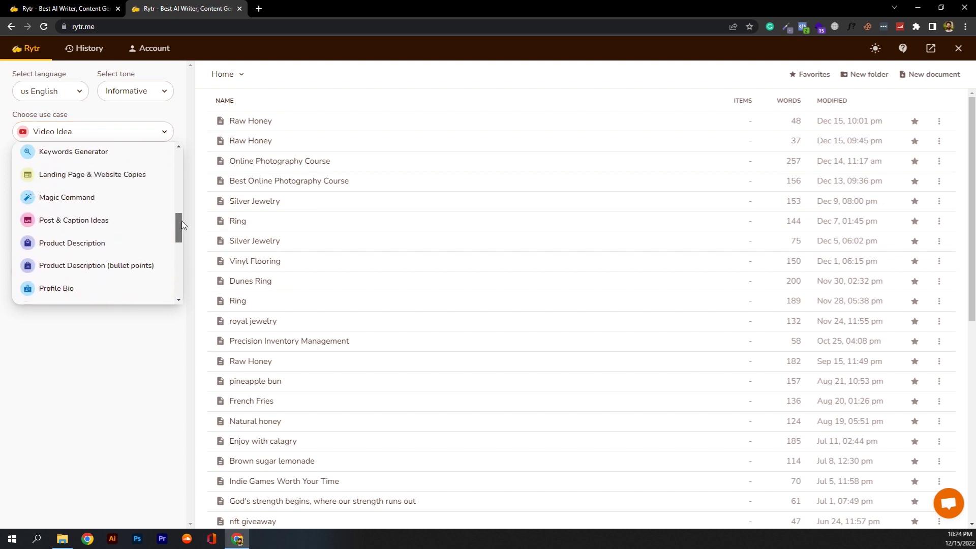
{"action": "left_click", "coordinate": [107, 221]}
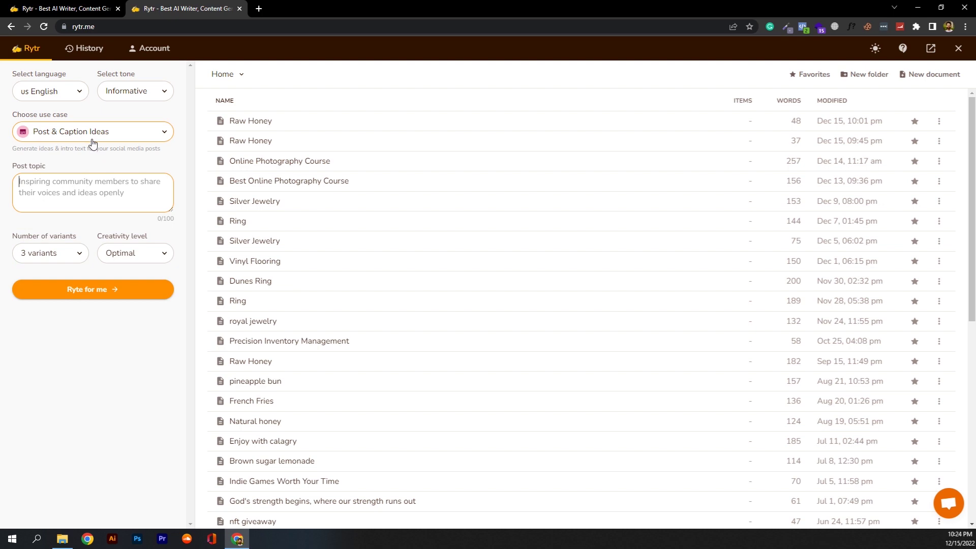
{"action": "type", "text": "Raw"}
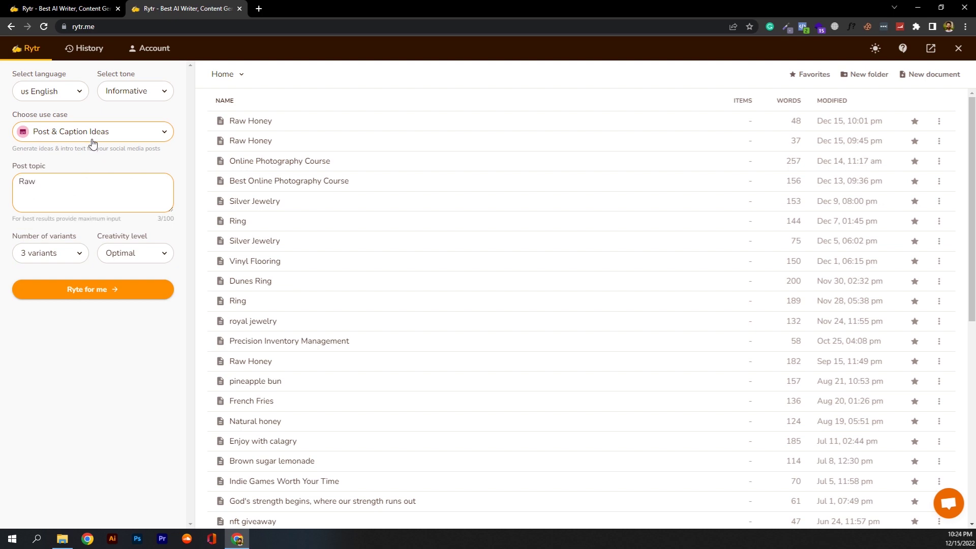
{"action": "type", "text": " Honey"}
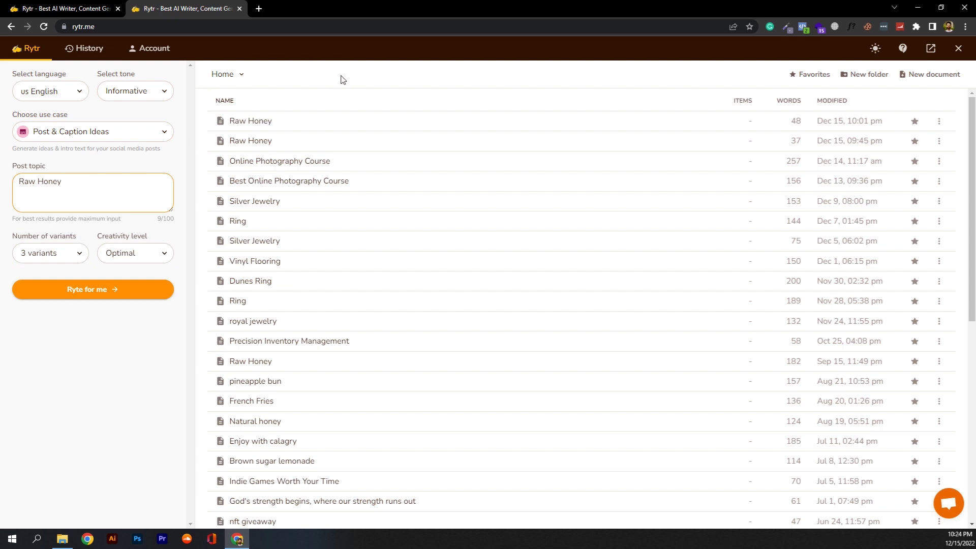
- Set the number of variants to 1 and check the finished Raw Honey document in the other browser tab
{"action": "left_click", "coordinate": [56, 257]}
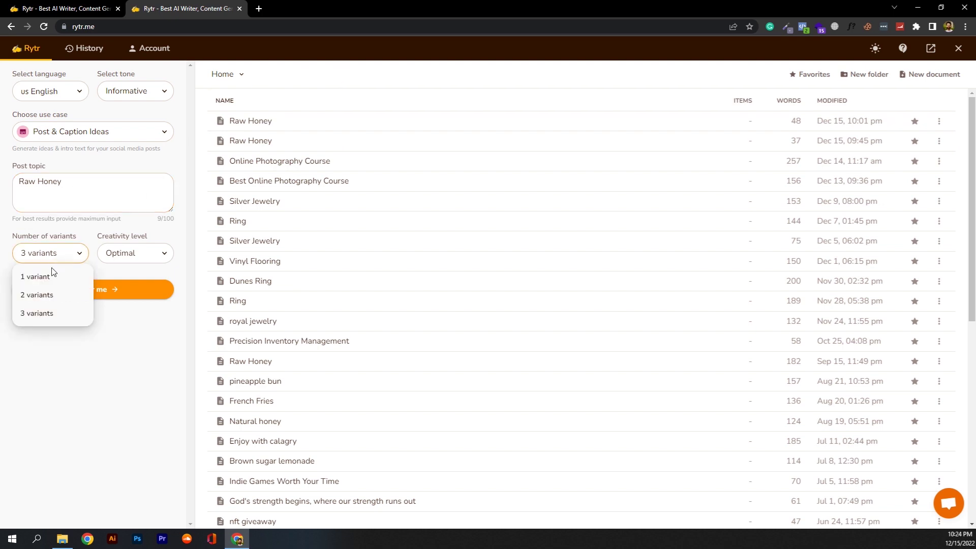
{"action": "left_click", "coordinate": [49, 281]}
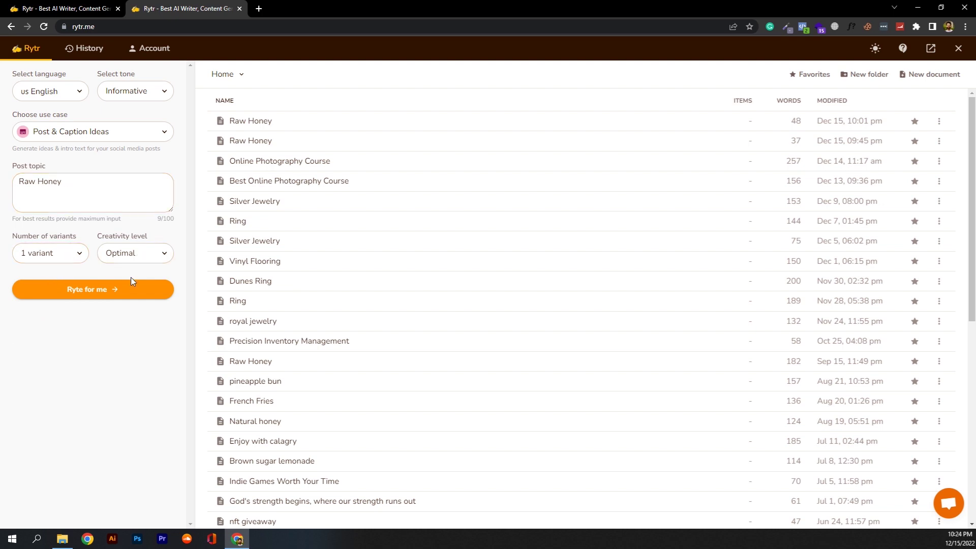
{"action": "left_click", "coordinate": [65, 6]}
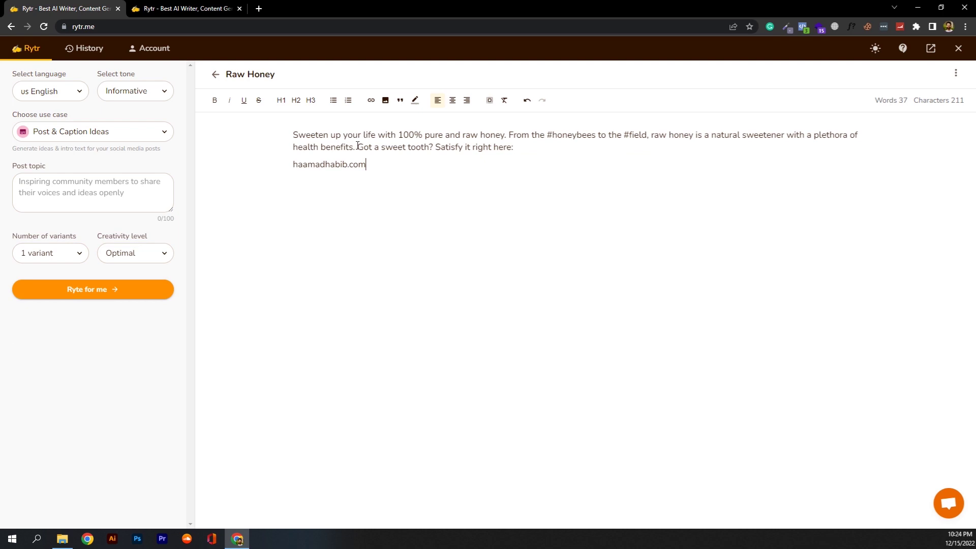
{"action": "left_click", "coordinate": [182, 6]}
- Set the number of variants to 3 and compare with the finished Raw Honey document in the other browser tab
{"action": "left_click", "coordinate": [71, 254]}
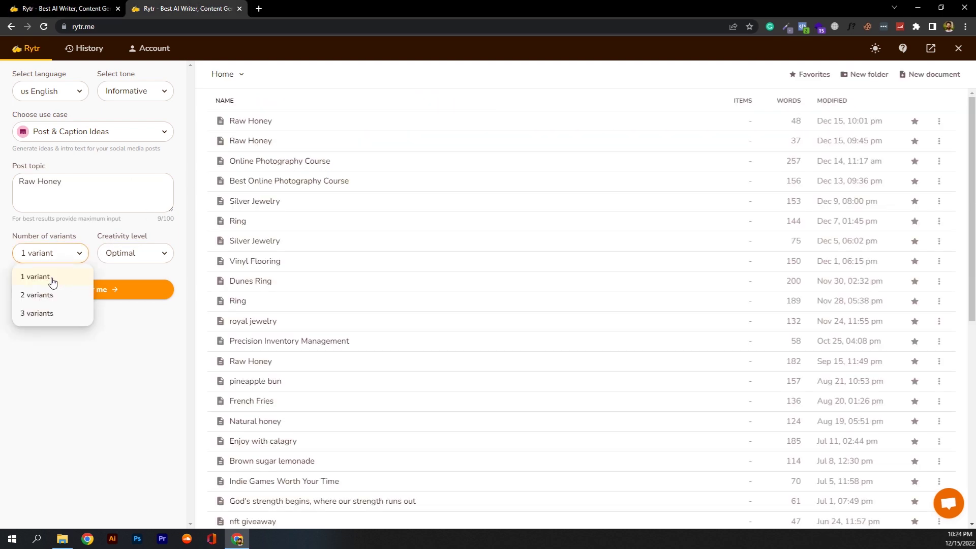
{"action": "left_click", "coordinate": [41, 314]}
{"action": "left_click", "coordinate": [102, 9]}
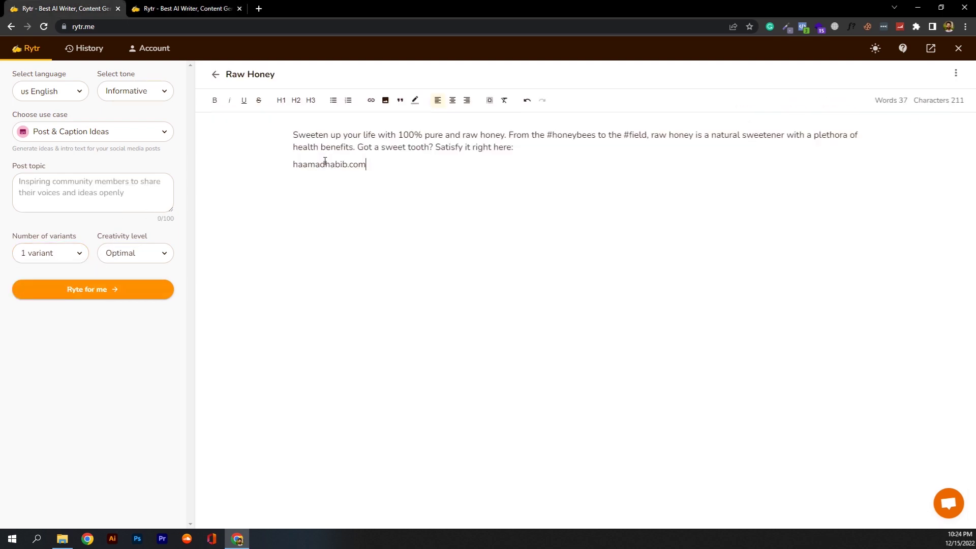
{"action": "left_click", "coordinate": [210, 9]}
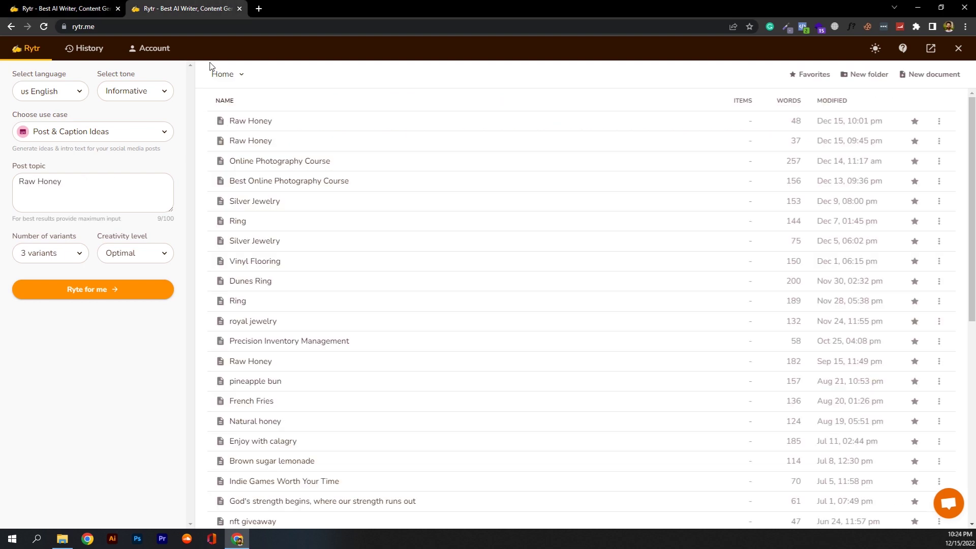
- Set the number of variants for the Raw Honey post back to 1
{"action": "left_click", "coordinate": [65, 199]}
{"action": "left_click", "coordinate": [76, 255]}
{"action": "left_click", "coordinate": [59, 277]}
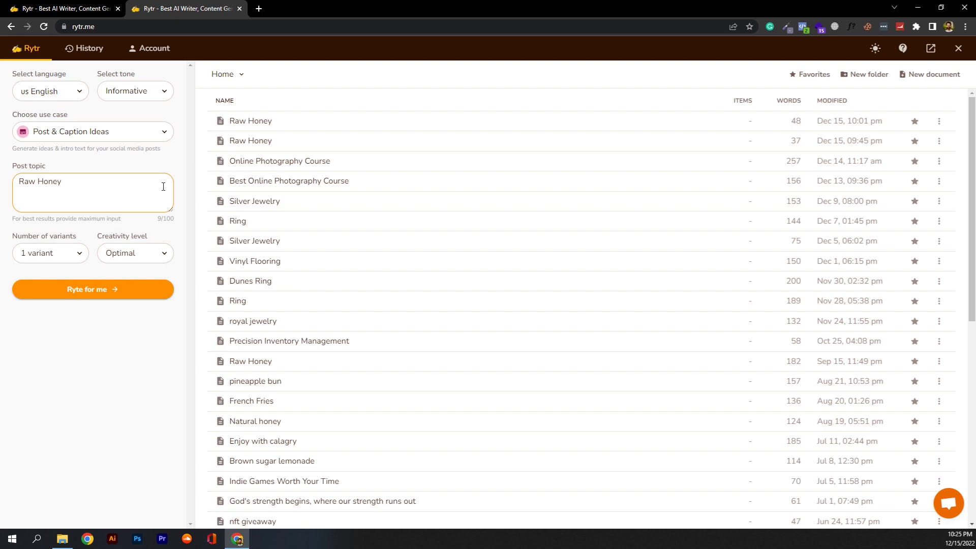
- Highlight the full caption in the finished Raw Honey document, and return to the topic field of the caption form
{"action": "left_click", "coordinate": [65, 8]}
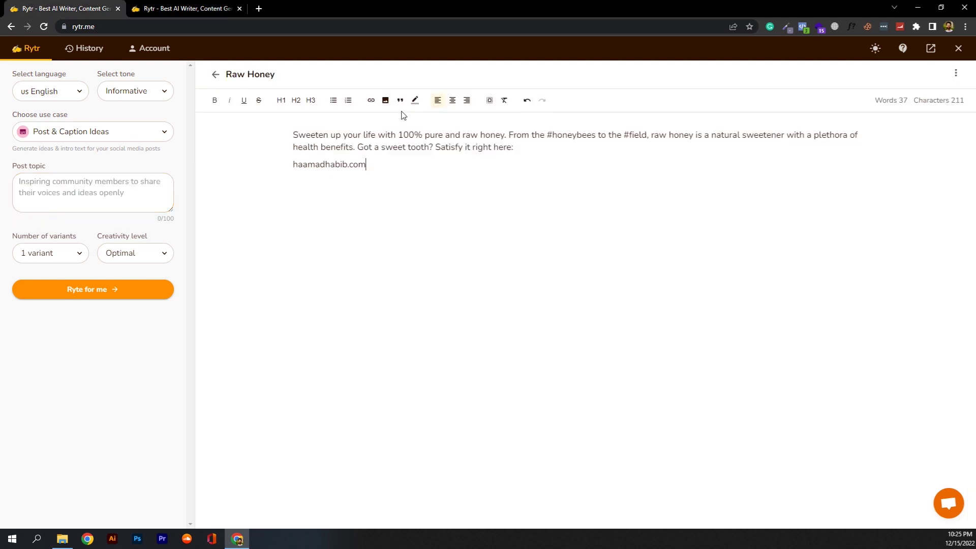
{"action": "left_click_drag", "start_coordinate": [407, 162], "coordinate": [331, 125]}
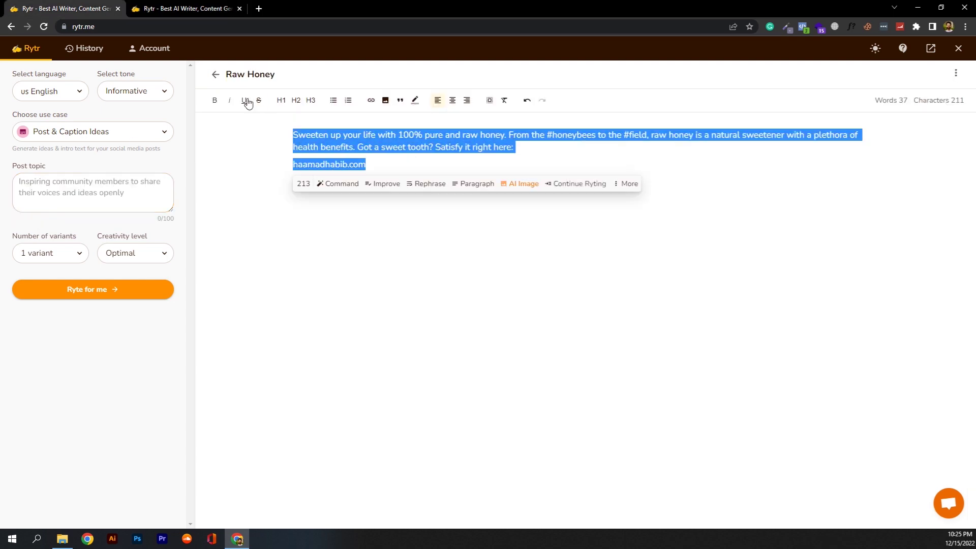
{"action": "left_click", "coordinate": [333, 145]}
{"action": "left_click", "coordinate": [192, 6]}
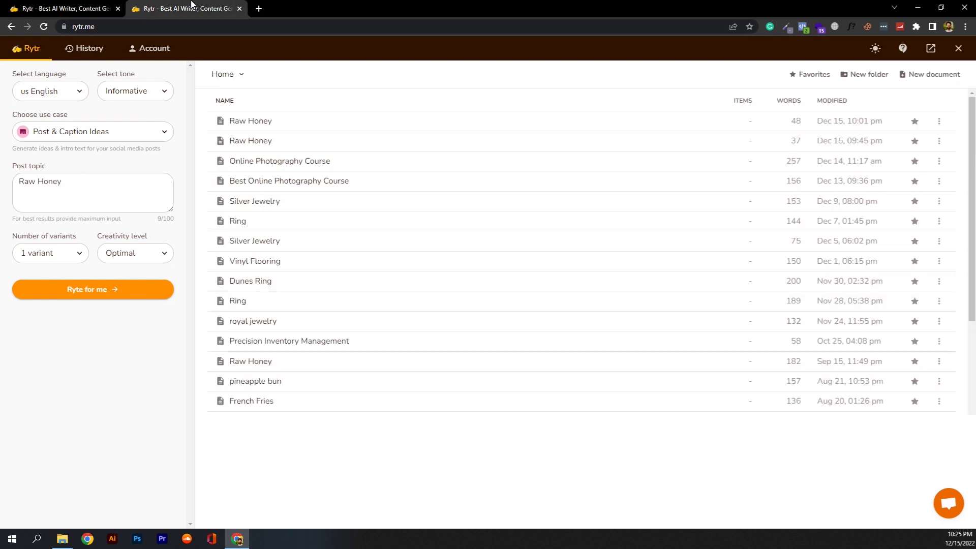
{"action": "left_click", "coordinate": [90, 193]}
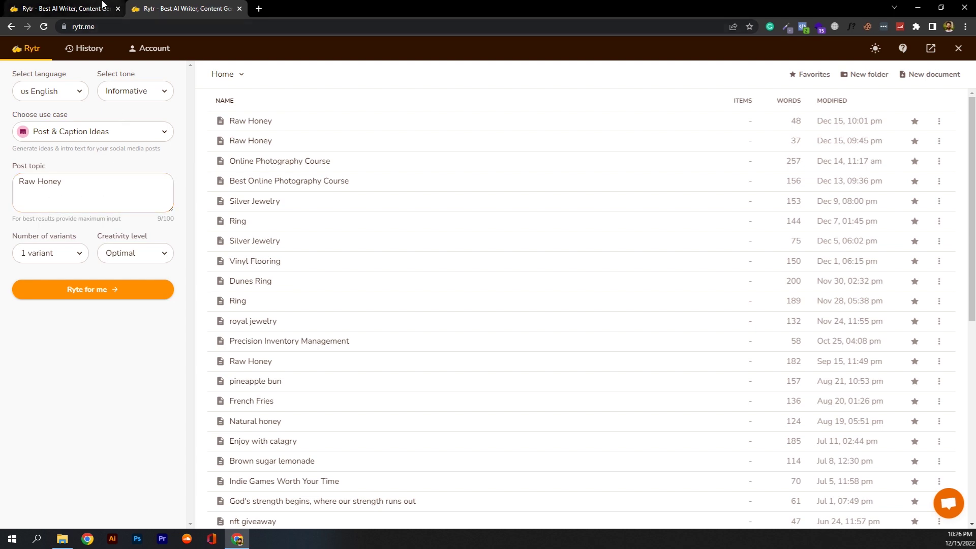
{"action": "left_click", "coordinate": [40, 192]}
- Examine the opening sentence of the finished Raw Honey caption in the other browser tab by highlighting it
{"action": "mouse_move", "coordinate": [91, 4]}
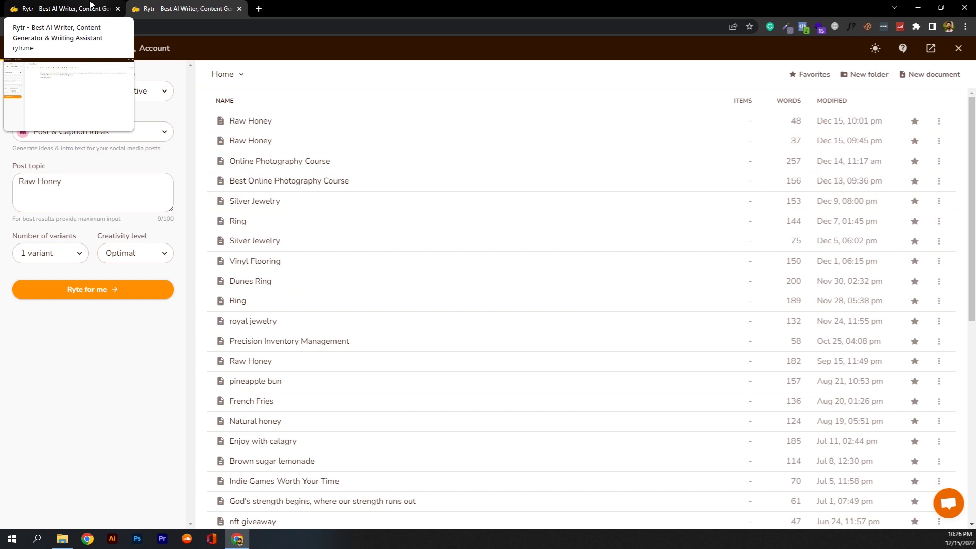
{"action": "left_click", "coordinate": [91, 4]}
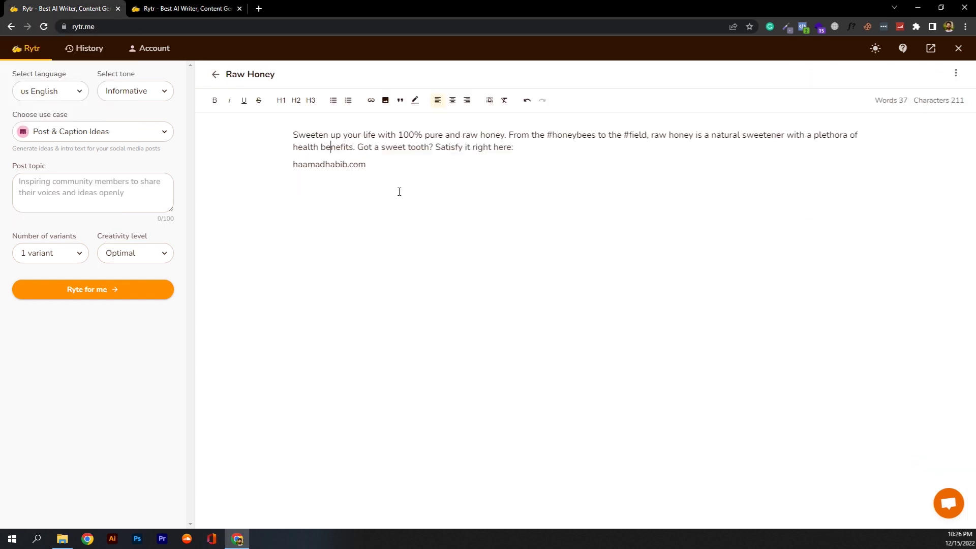
{"action": "left_click", "coordinate": [381, 172]}
{"action": "left_click_drag", "start_coordinate": [291, 134], "coordinate": [505, 134]}
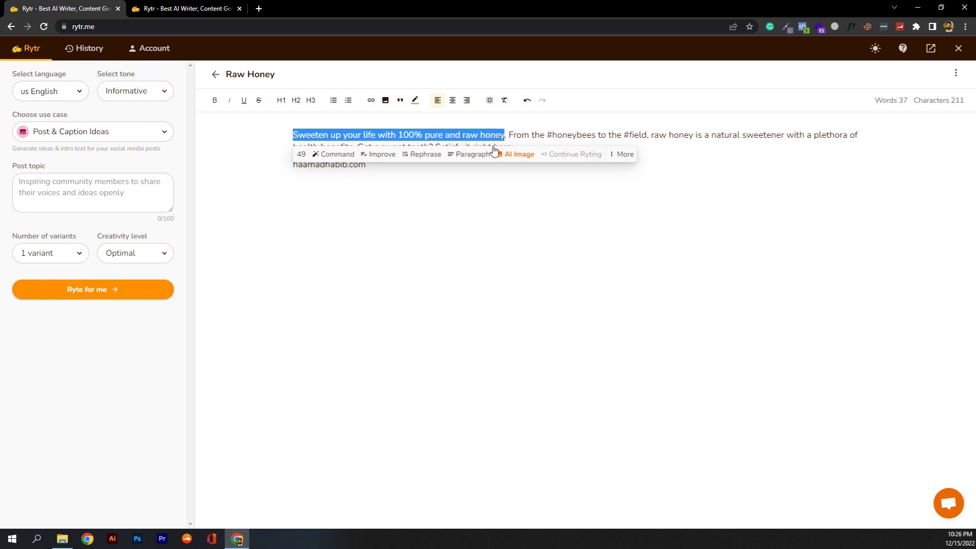
{"action": "left_click", "coordinate": [432, 218]}
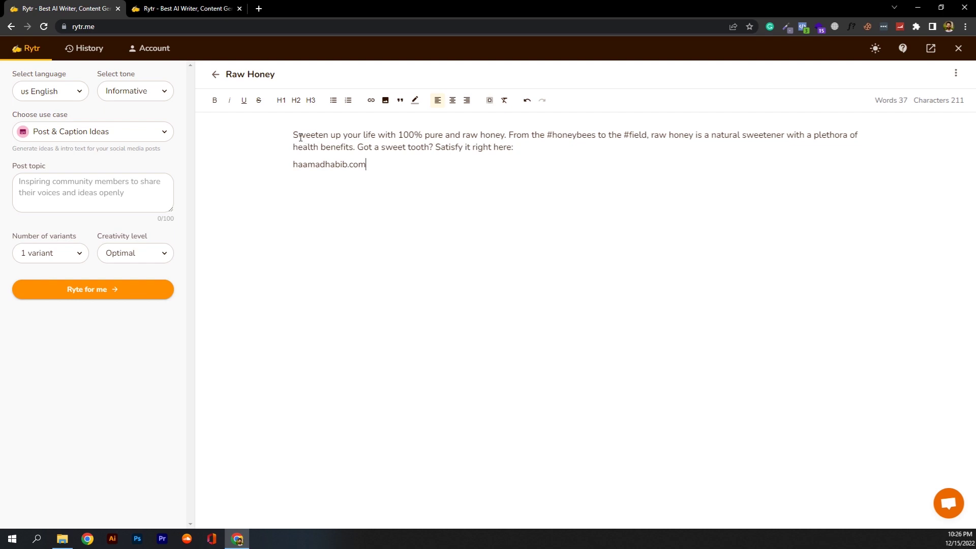
{"action": "left_click_drag", "start_coordinate": [298, 135], "coordinate": [530, 136]}
{"action": "left_click", "coordinate": [536, 136]}
- Revisit the caption form and highlight the call to action "Got a sweet tooth? Satisfy it right here:" in the Raw Honey document
{"action": "key", "text": "ctrl+Tab"}
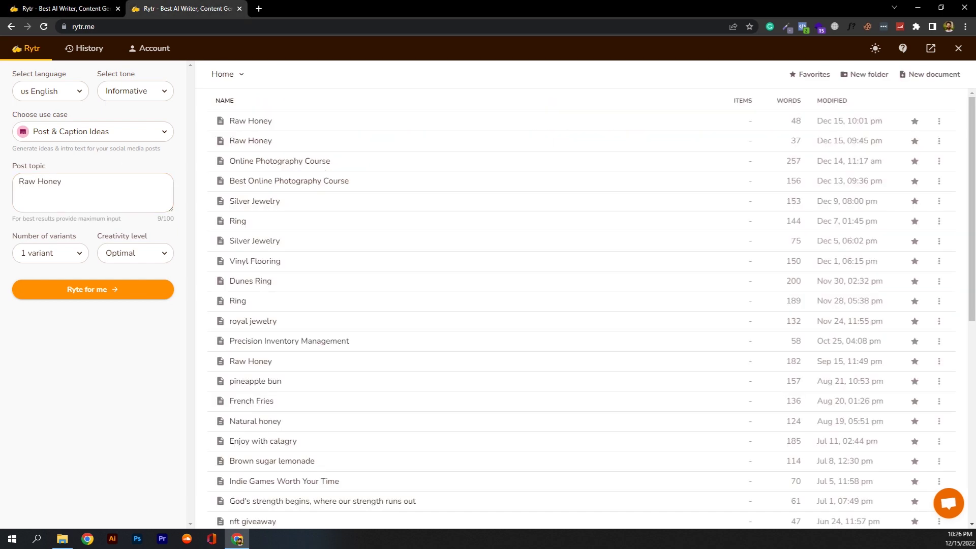
{"action": "key", "text": "ctrl+Tab"}
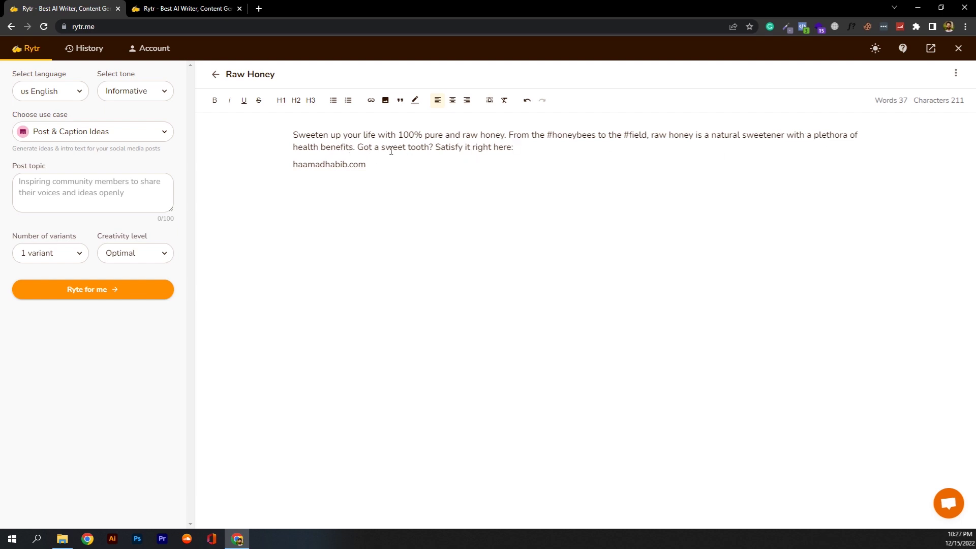
{"action": "left_click_drag", "start_coordinate": [515, 147], "coordinate": [358, 147]}
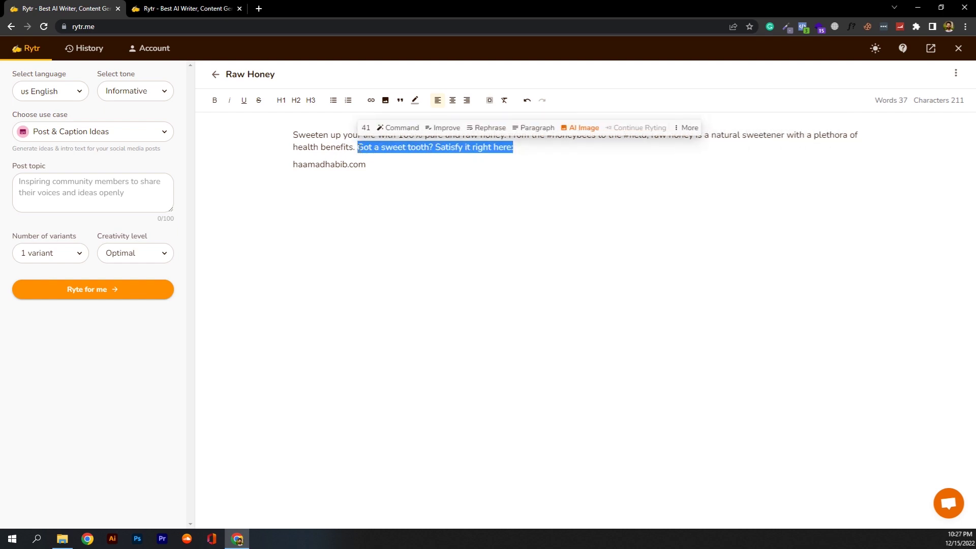
{"action": "left_click", "coordinate": [376, 167]}
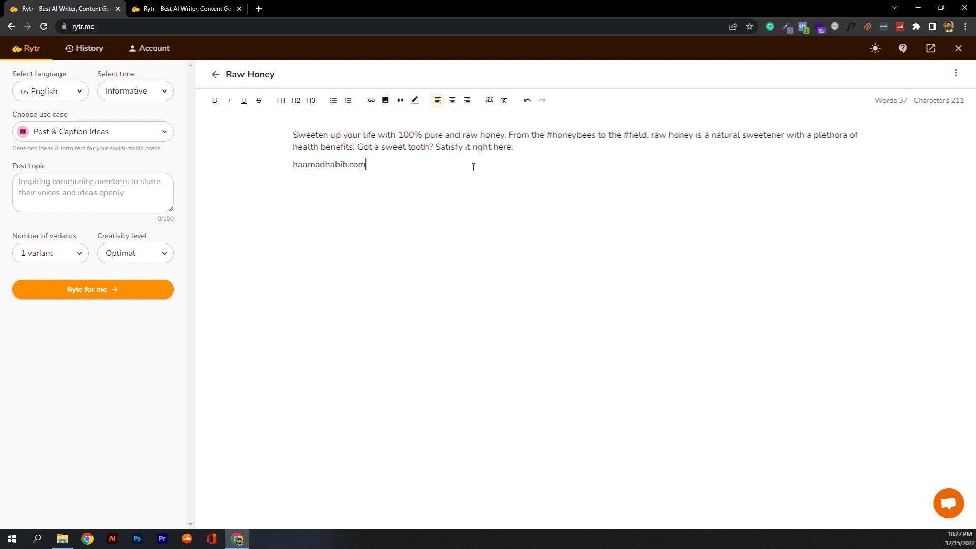
- Highlight the website address below the Raw Honey caption, and the whole post together with that address
{"action": "double_click", "coordinate": [357, 164]}
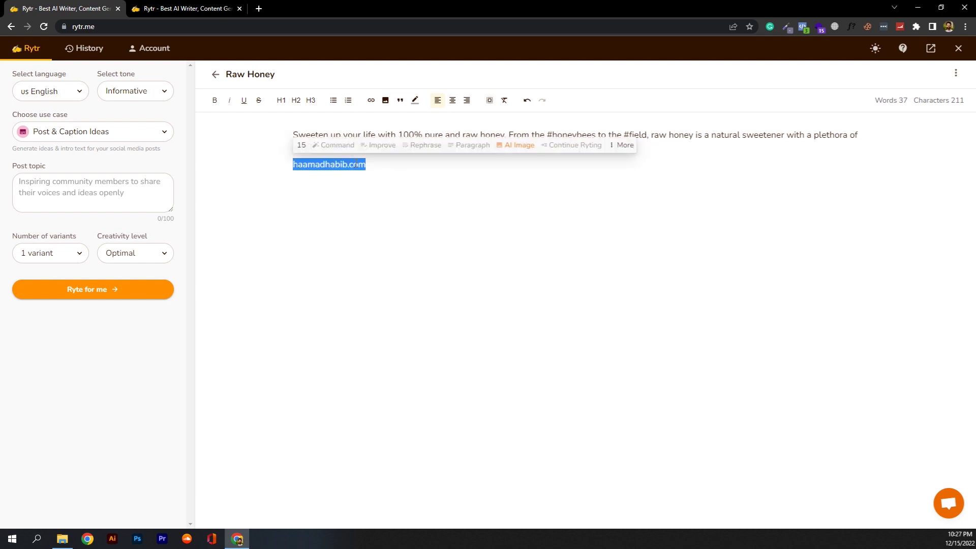
{"action": "left_click", "coordinate": [345, 167]}
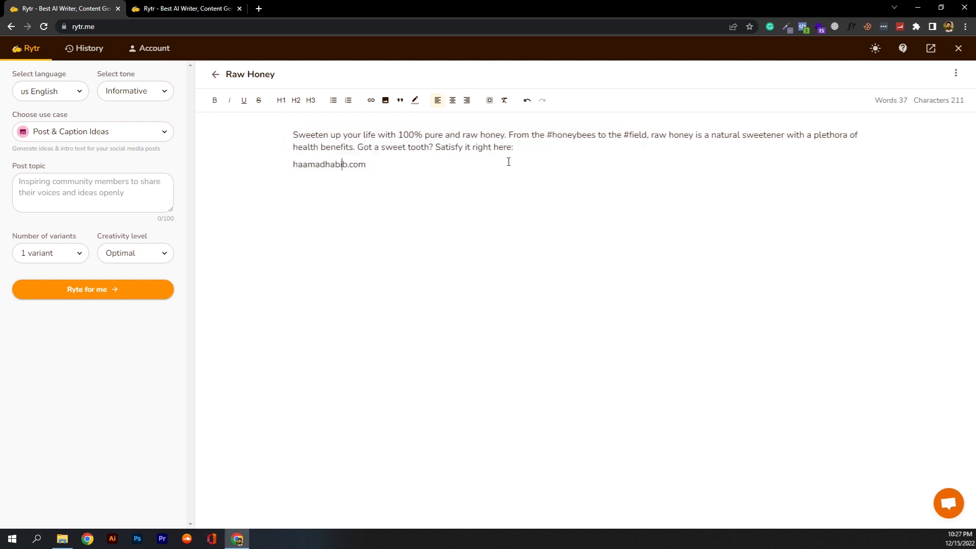
{"action": "left_click_drag", "start_coordinate": [389, 168], "coordinate": [294, 134]}
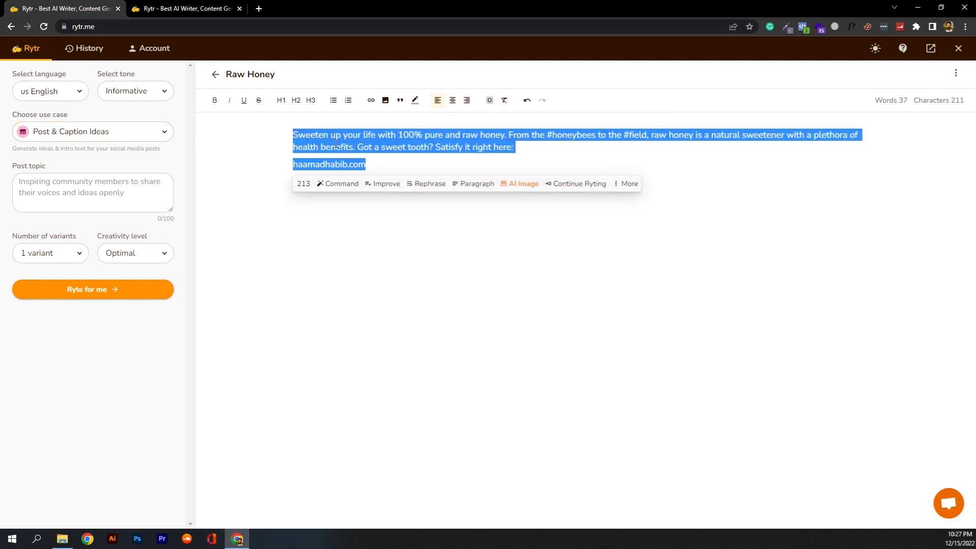
{"action": "left_click", "coordinate": [356, 145]}
{"action": "left_click_drag", "start_coordinate": [397, 170], "coordinate": [294, 133]}
{"action": "left_click", "coordinate": [416, 157]}
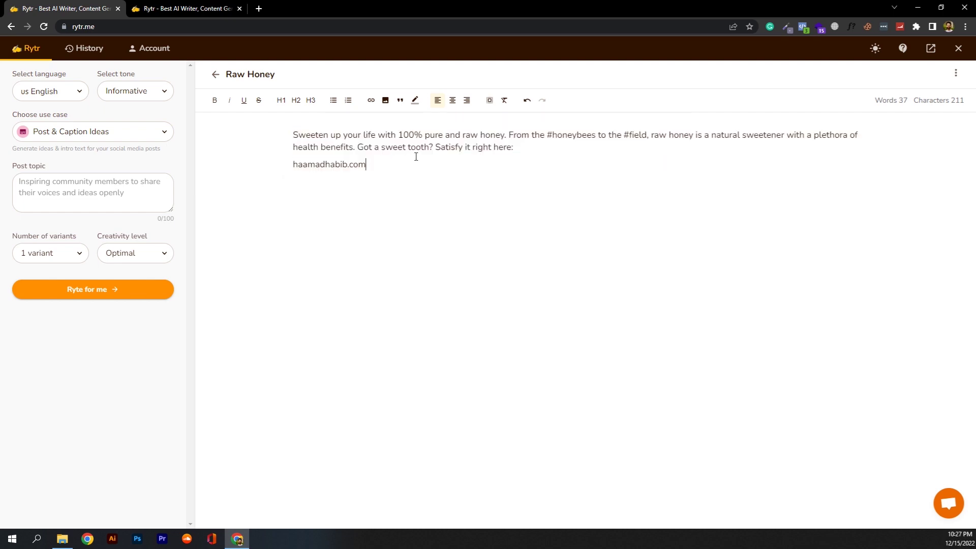
- Examine the opening words of the Raw Honey caption, and highlight the full post and its main paragraph
{"action": "left_click_drag", "start_coordinate": [335, 134], "coordinate": [409, 135]}
{"action": "left_click", "coordinate": [435, 135]}
{"action": "left_click_drag", "start_coordinate": [415, 169], "coordinate": [284, 133]}
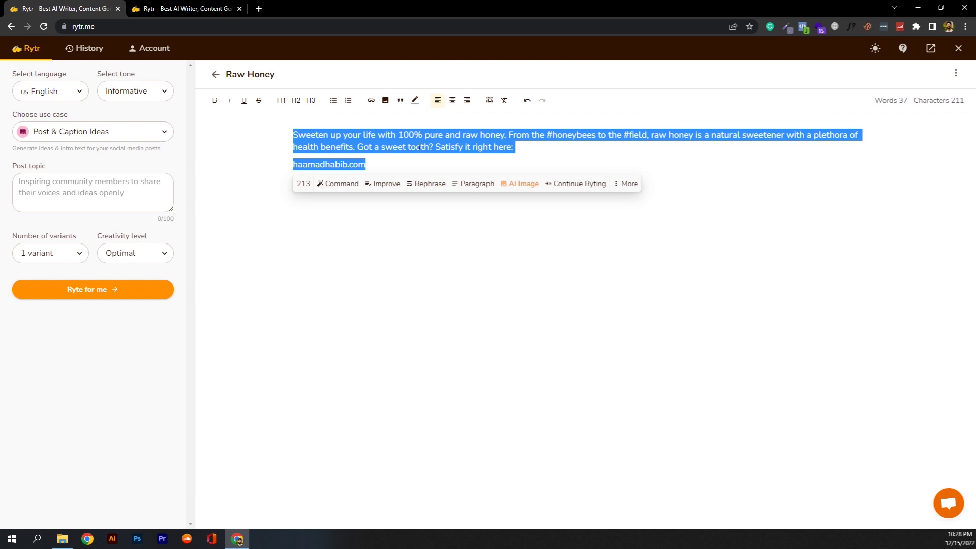
{"action": "triple_click", "coordinate": [410, 132]}
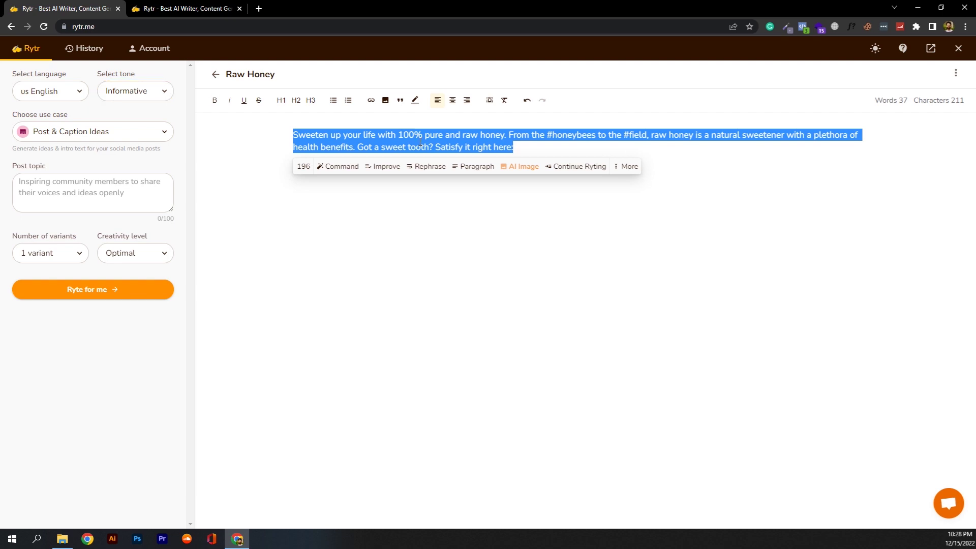
{"action": "left_click", "coordinate": [421, 146]}
- Review the caption phrase by phrase, highlighting "100% pure and raw honey", the #honeybees and #field wording, the health benefits and the call to action
{"action": "left_click_drag", "start_coordinate": [396, 134], "coordinate": [508, 137]}
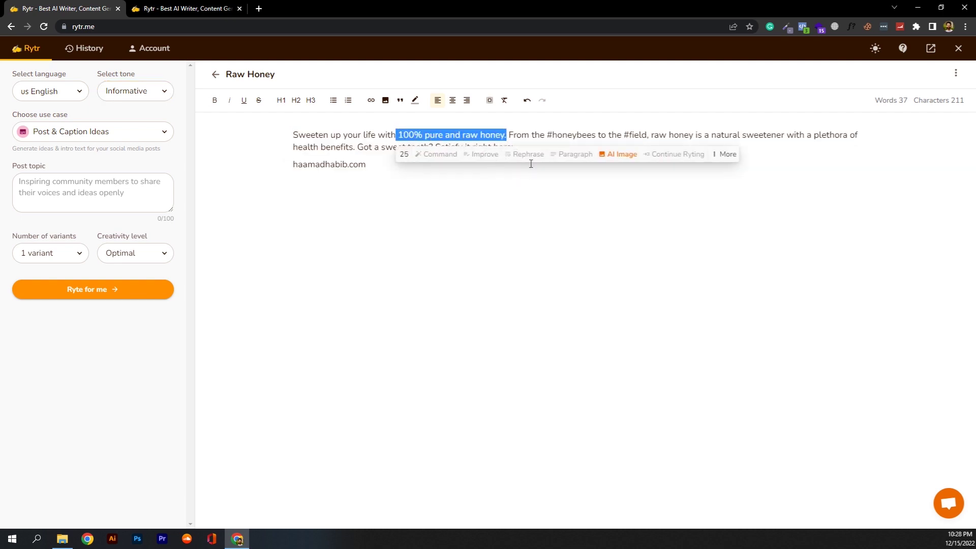
{"action": "left_click_drag", "start_coordinate": [517, 134], "coordinate": [648, 135]}
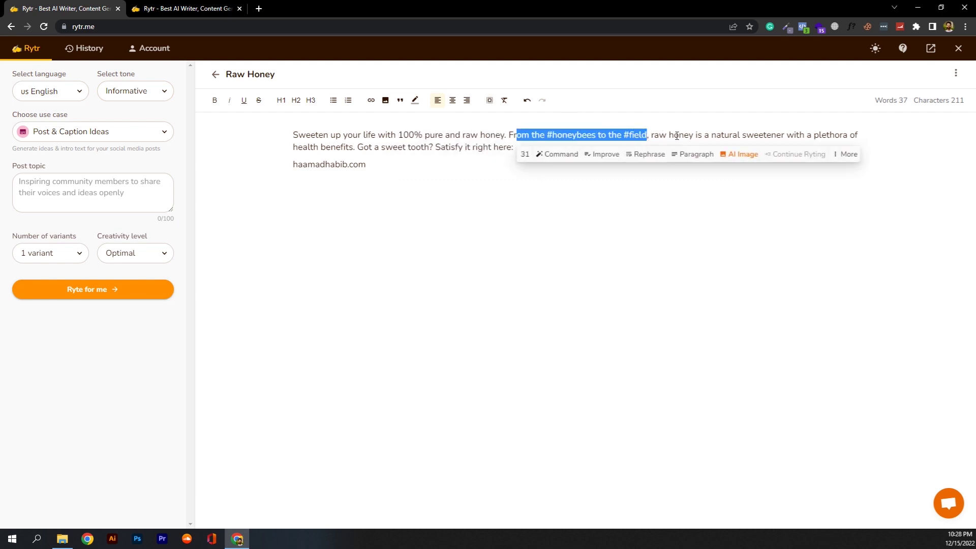
{"action": "left_click_drag", "start_coordinate": [717, 134], "coordinate": [742, 133]}
{"action": "left_click_drag", "start_coordinate": [298, 147], "coordinate": [356, 147]}
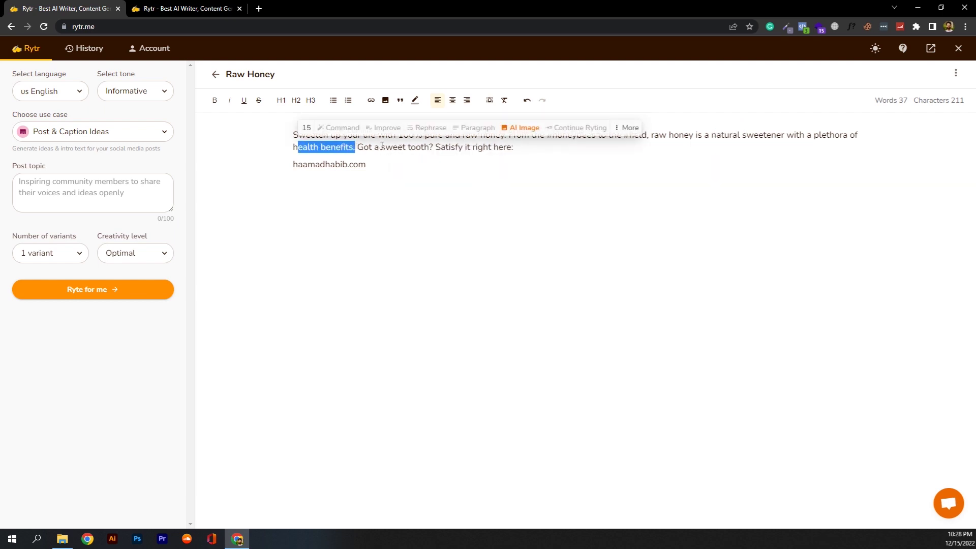
{"action": "left_click_drag", "start_coordinate": [364, 147], "coordinate": [517, 148]}
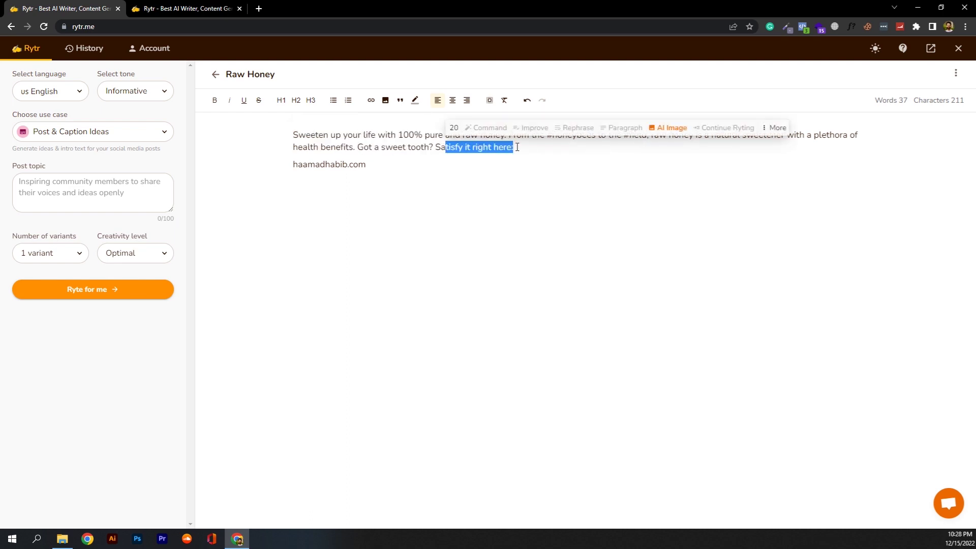
{"action": "left_click", "coordinate": [448, 163]}
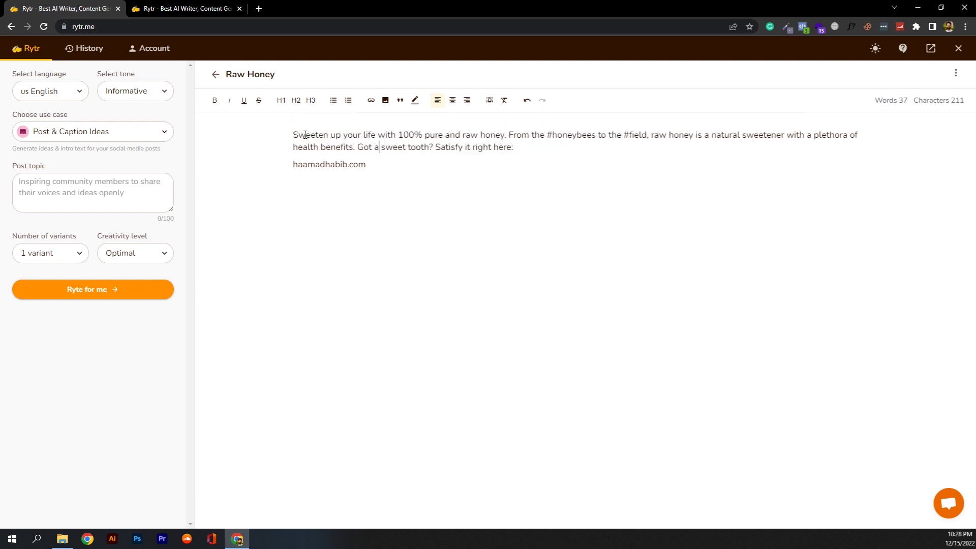